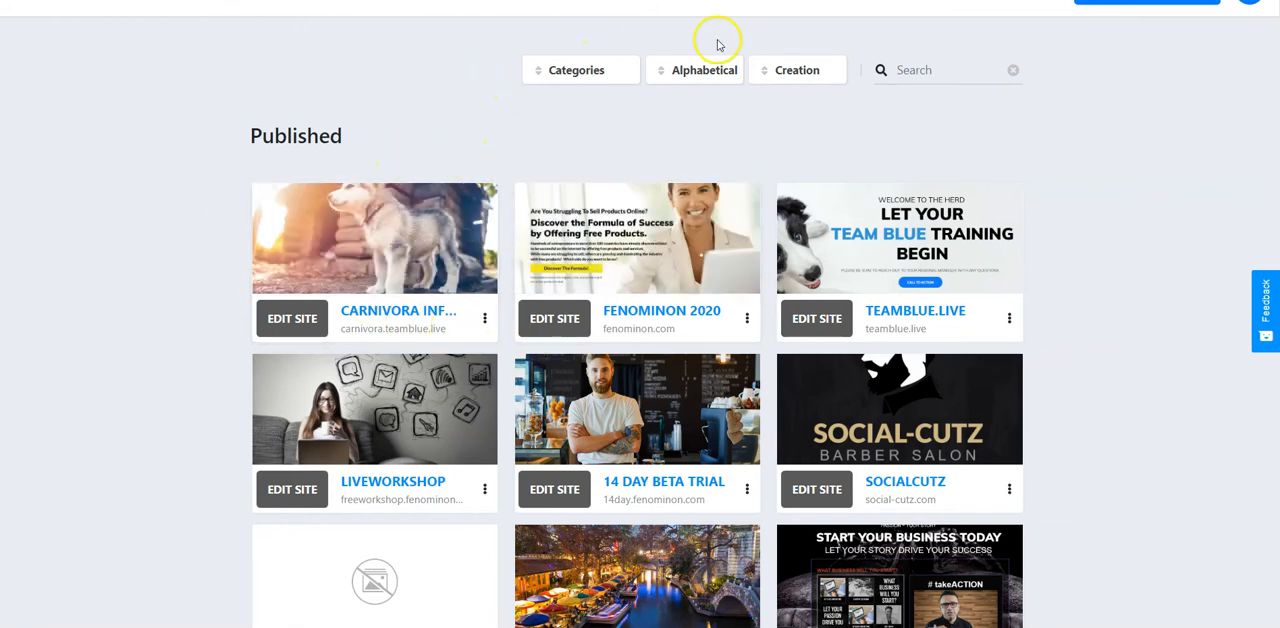
Start a new site titled training2 with the description training, choosing to build it from a template.
{"action": "scroll", "coordinate": [1100, 165], "scroll_direction": "up", "scroll_amount": 1}
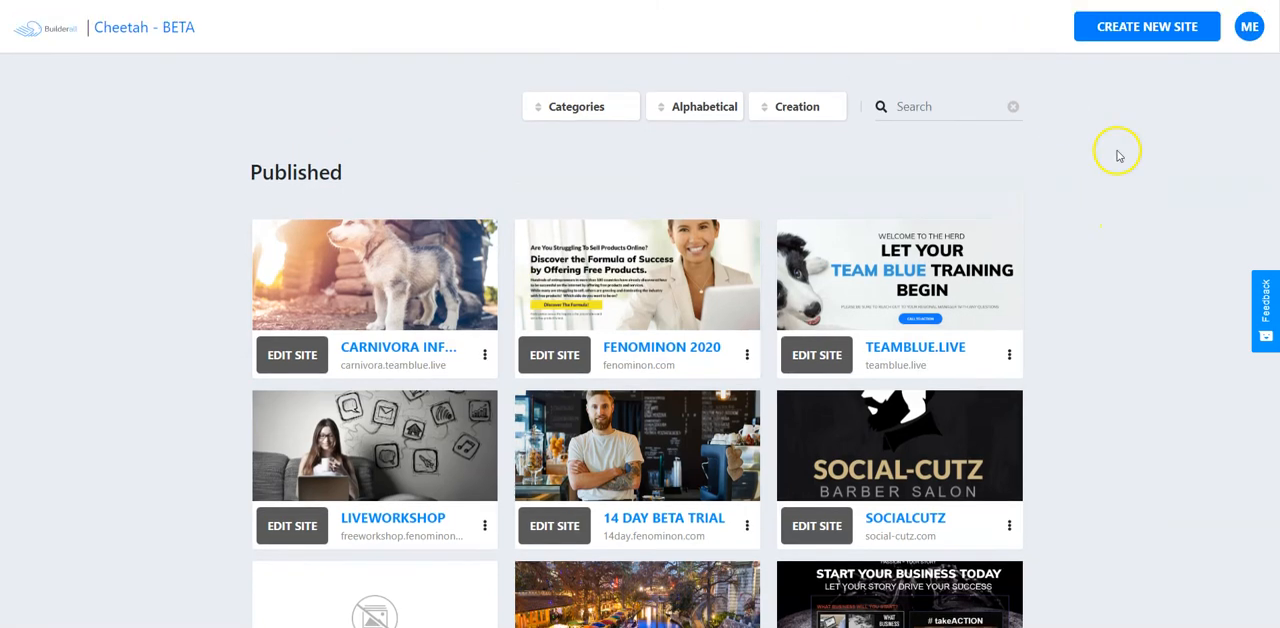
{"action": "left_click", "coordinate": [1137, 28]}
{"action": "left_click", "coordinate": [503, 236]}
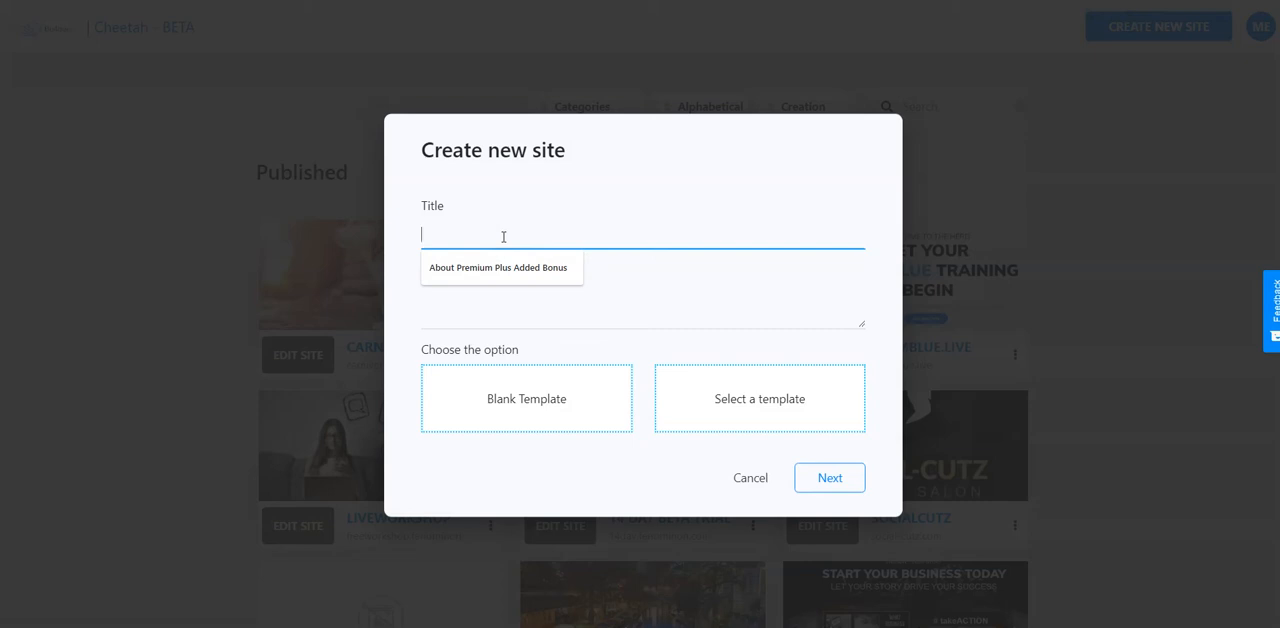
{"action": "type", "text": "training2"}
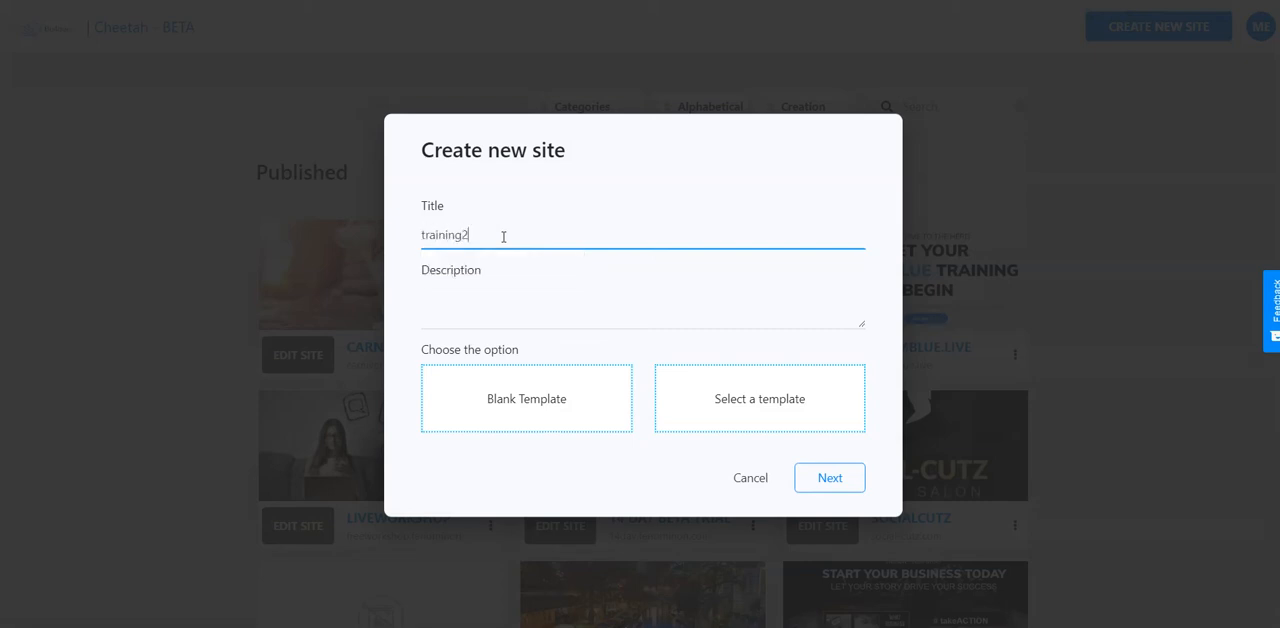
{"action": "key", "text": "Tab"}
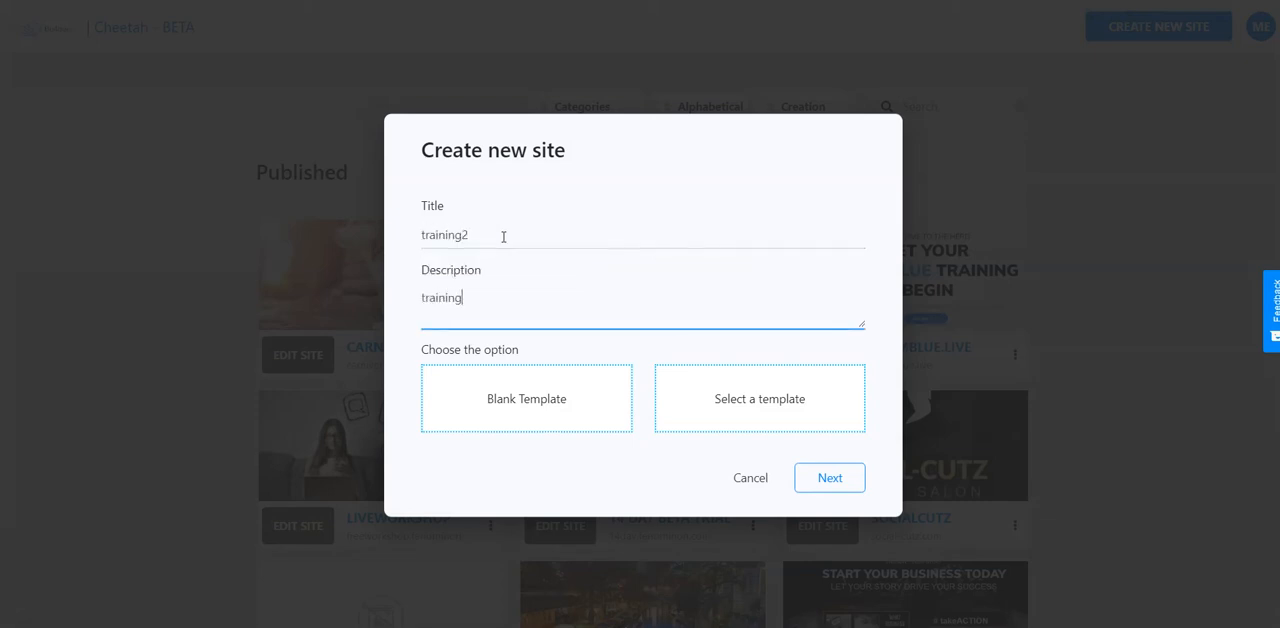
{"action": "left_click", "coordinate": [714, 374]}
{"action": "left_click", "coordinate": [818, 478]}
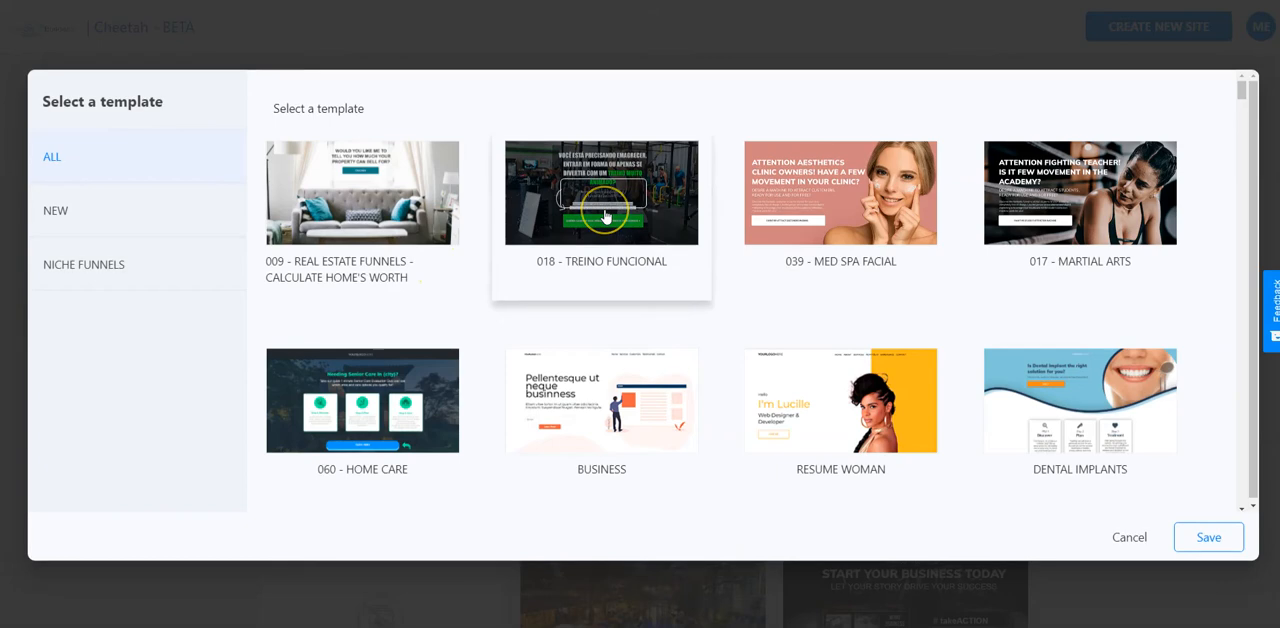
Browse the full template gallery, examining the niche funnels, Site Express designs and themed pages on offer.
{"action": "scroll", "coordinate": [604, 216], "scroll_direction": "down", "scroll_amount": 5}
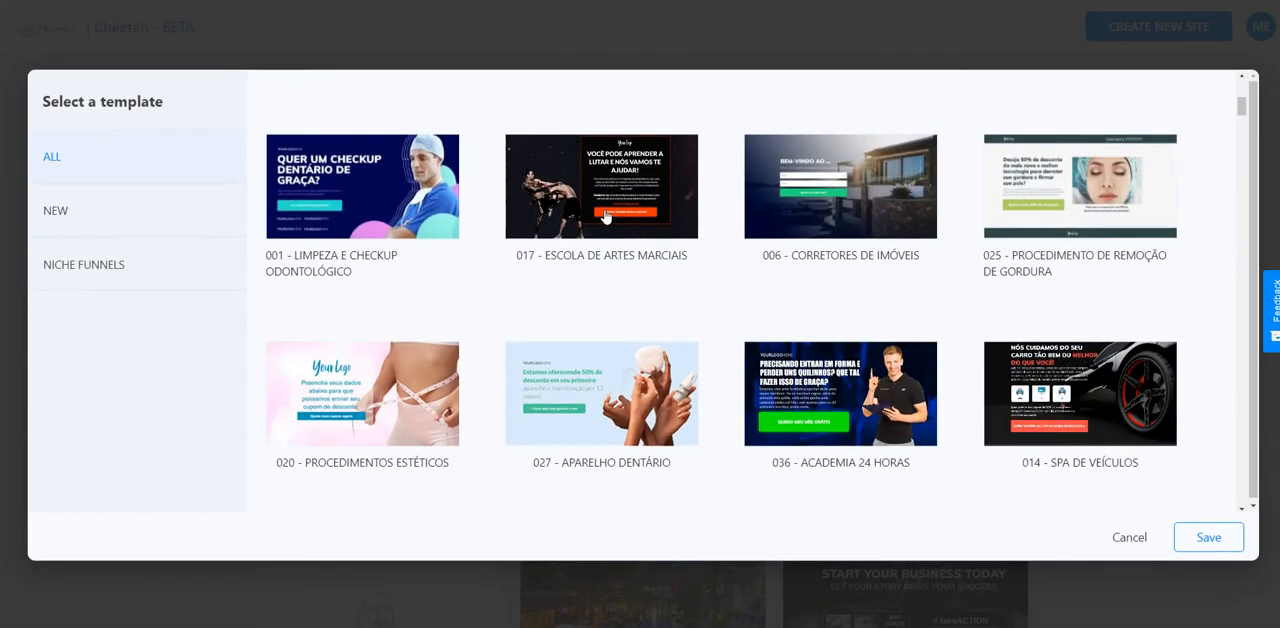
{"action": "scroll", "coordinate": [604, 216], "scroll_direction": "down", "scroll_amount": 7}
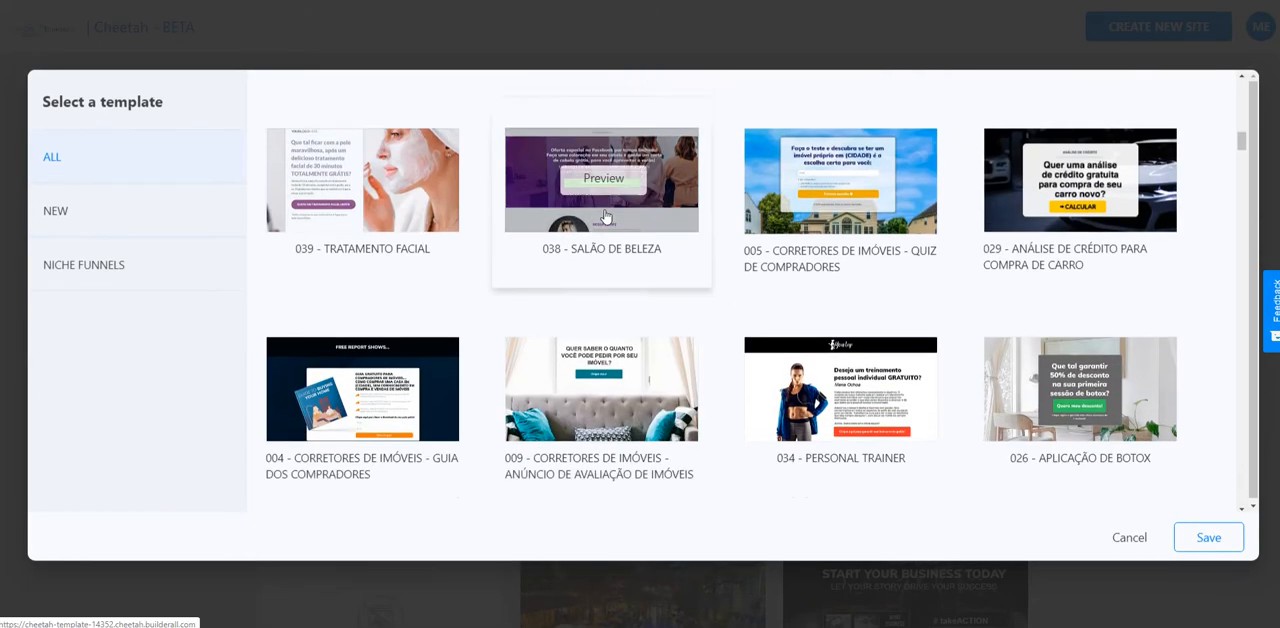
{"action": "scroll", "coordinate": [604, 216], "scroll_direction": "down", "scroll_amount": 3}
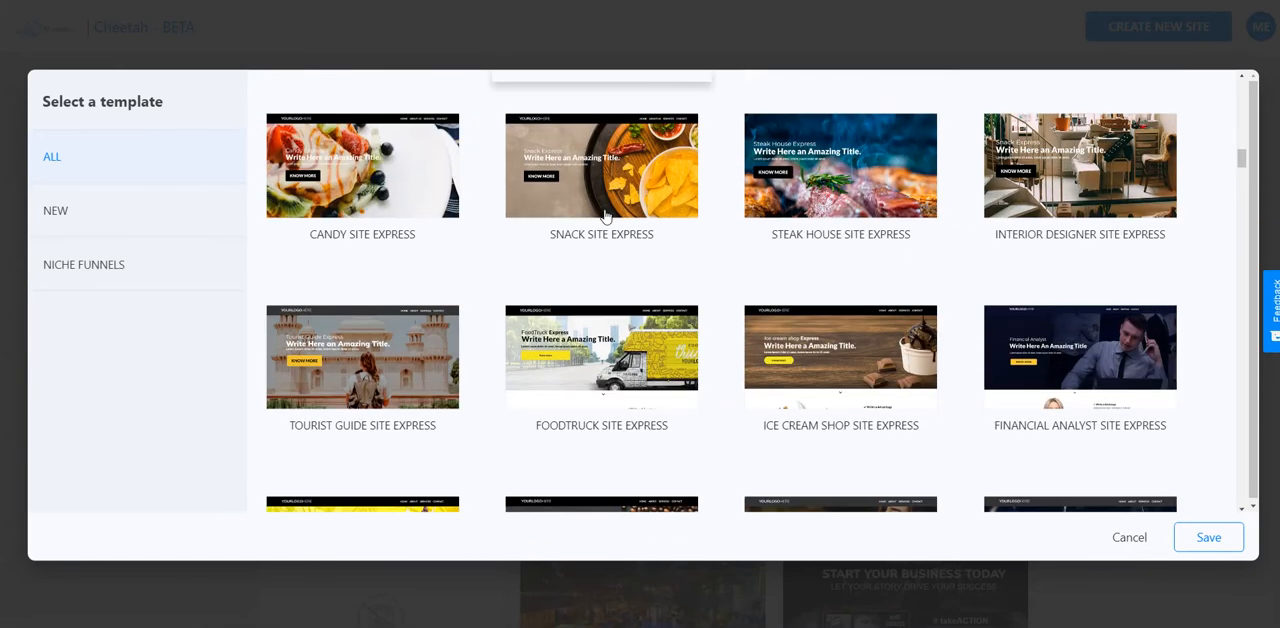
{"action": "scroll", "coordinate": [604, 216], "scroll_direction": "down", "scroll_amount": 1}
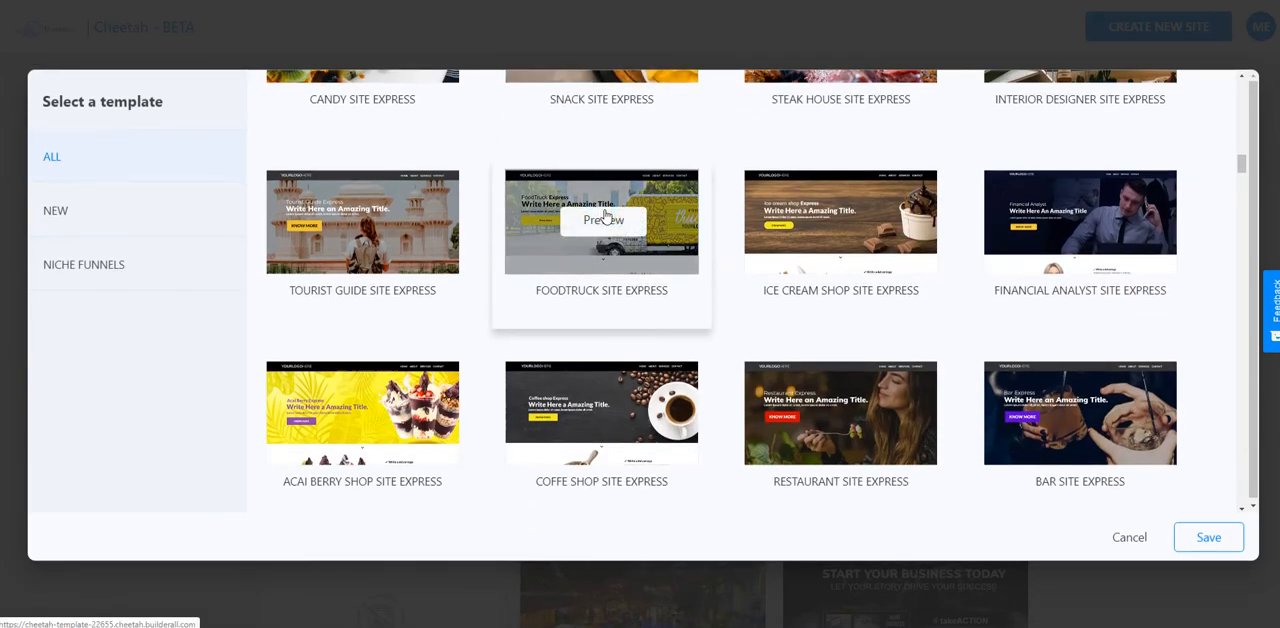
{"action": "scroll", "coordinate": [604, 216], "scroll_direction": "down", "scroll_amount": 1}
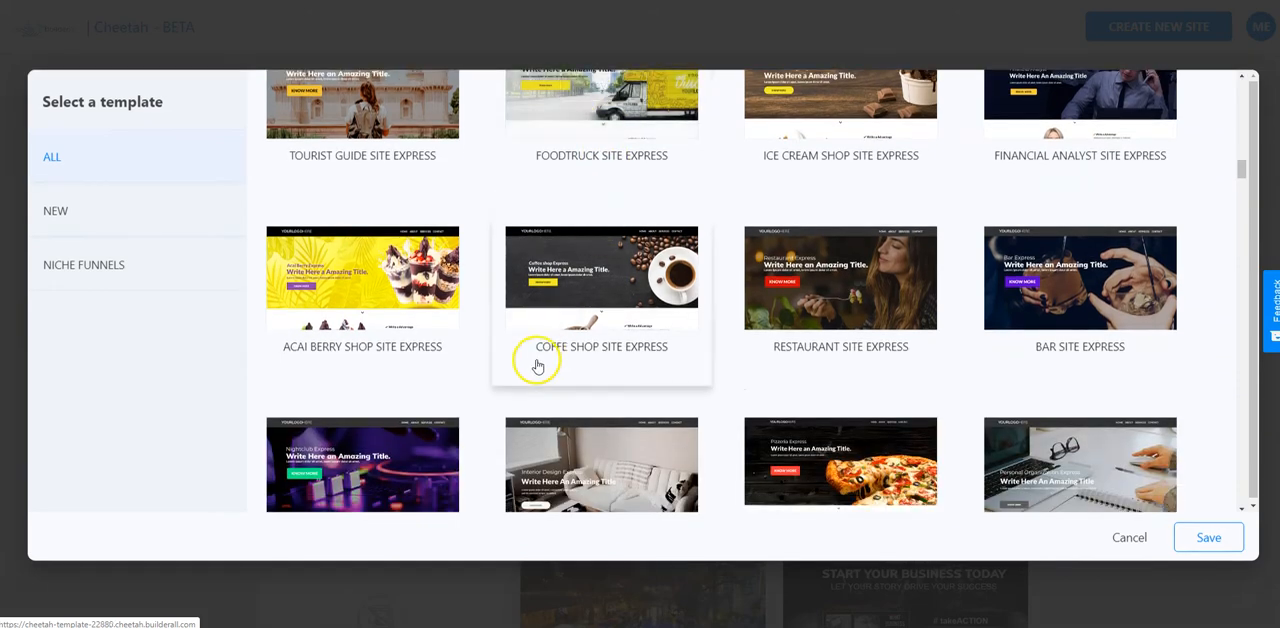
{"action": "scroll", "coordinate": [537, 363], "scroll_direction": "down", "scroll_amount": 2}
{"action": "scroll", "coordinate": [688, 398], "scroll_direction": "down", "scroll_amount": 5}
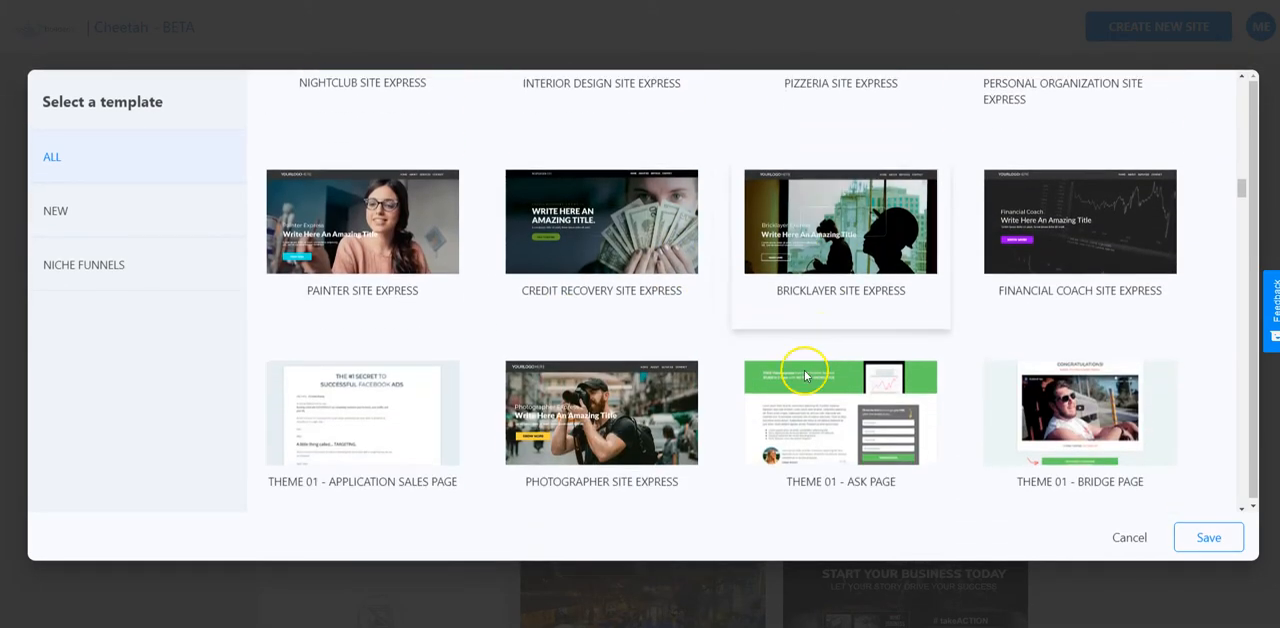
{"action": "scroll", "coordinate": [700, 303], "scroll_direction": "down", "scroll_amount": 6}
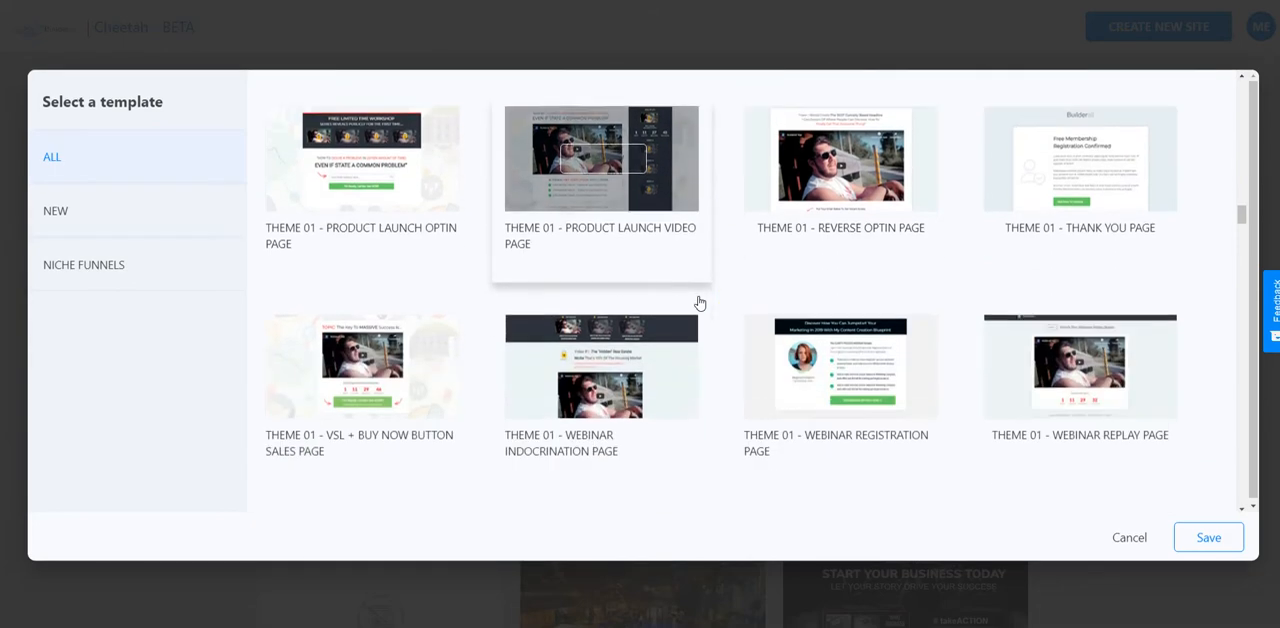
{"action": "scroll", "coordinate": [700, 303], "scroll_direction": "down", "scroll_amount": 6}
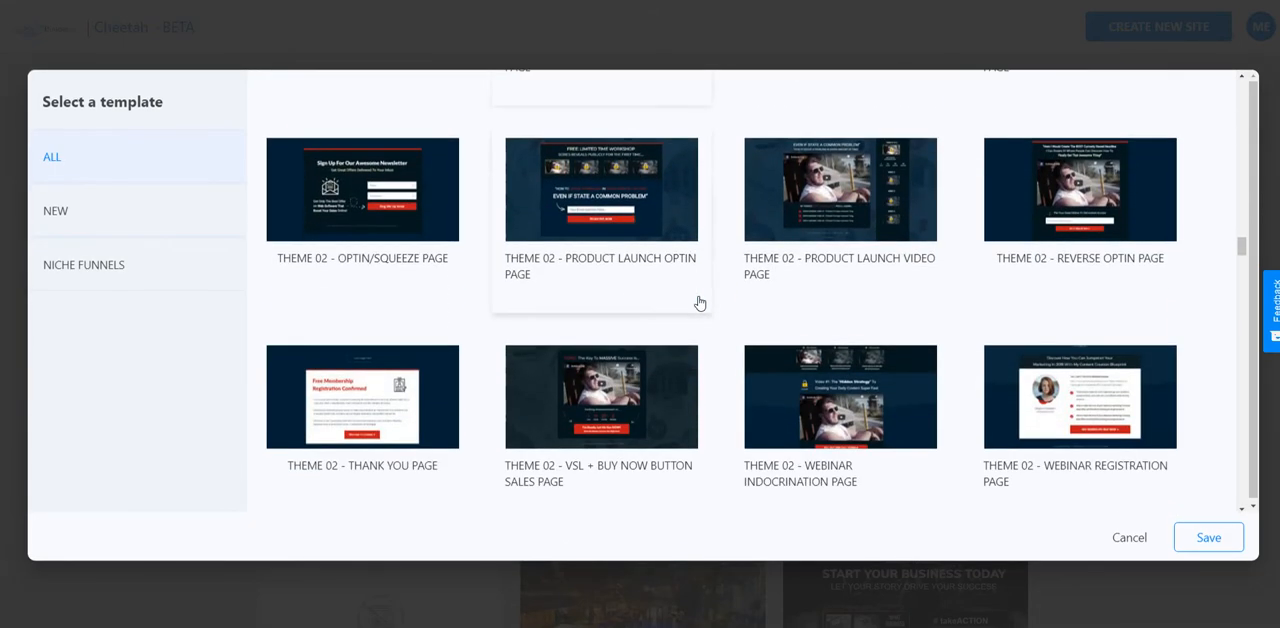
{"action": "scroll", "coordinate": [700, 303], "scroll_direction": "down", "scroll_amount": 6}
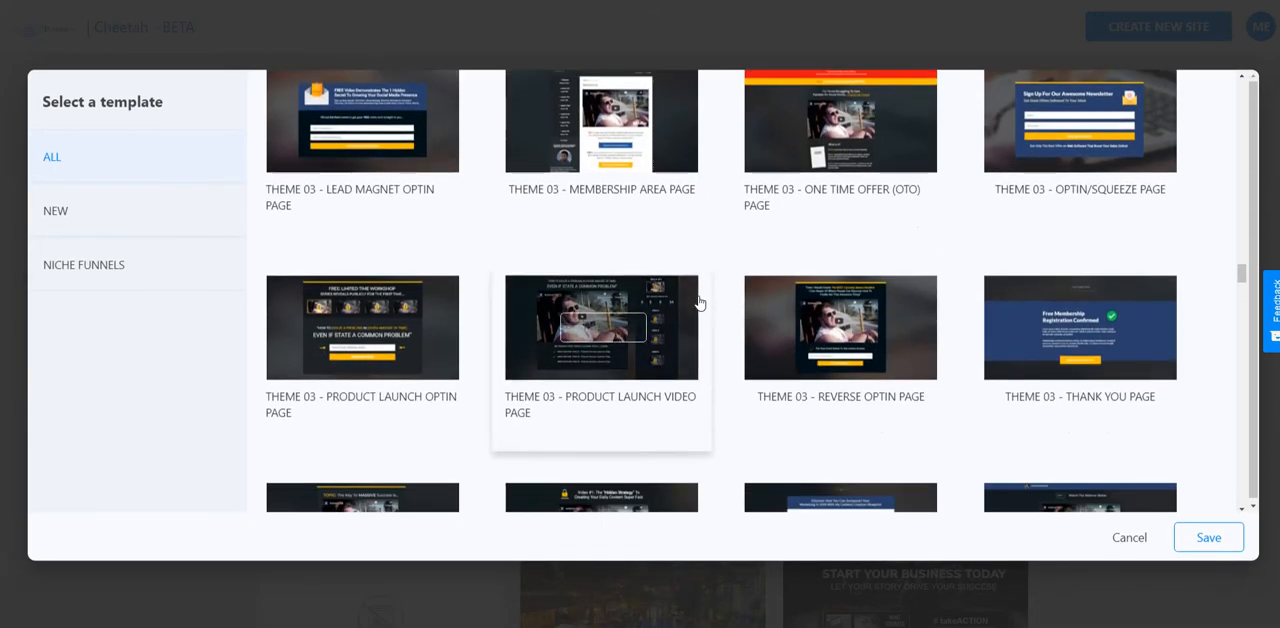
{"action": "scroll", "coordinate": [700, 303], "scroll_direction": "down", "scroll_amount": 6}
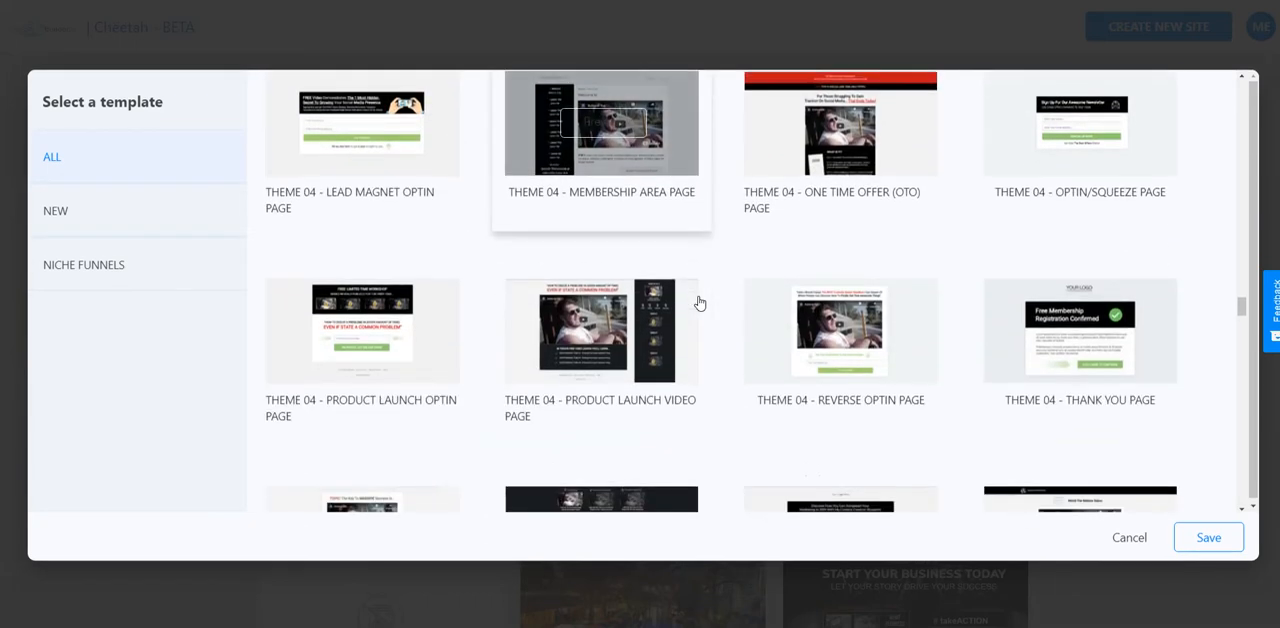
{"action": "mouse_move", "coordinate": [835, 330]}
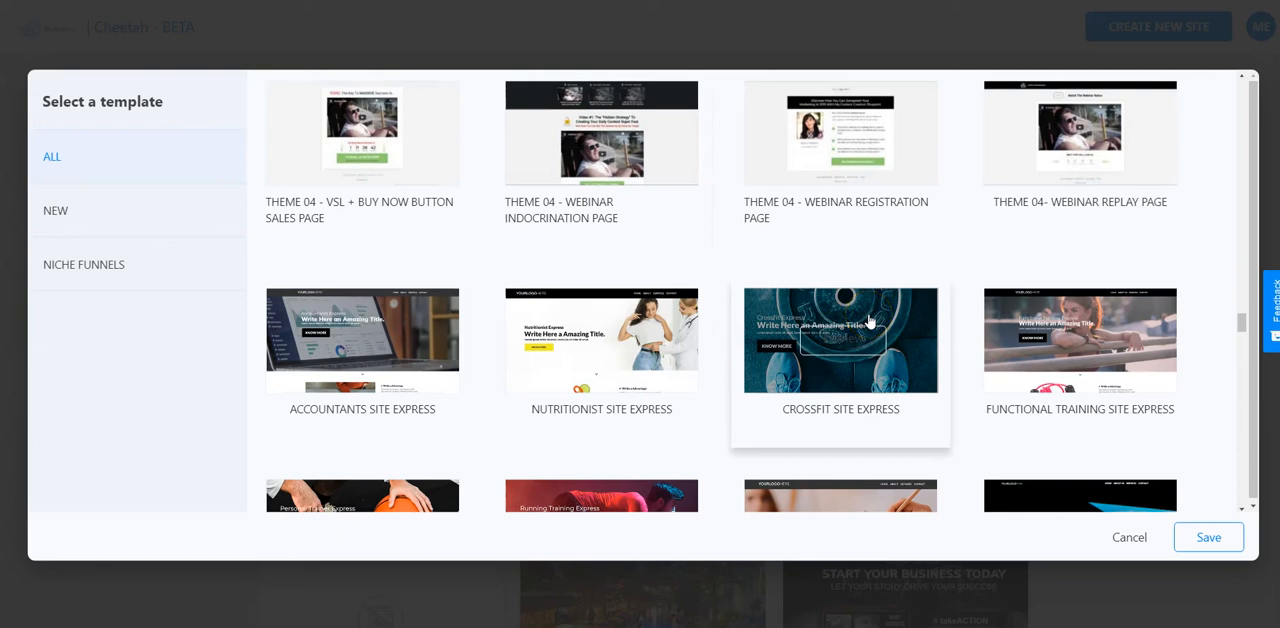
{"action": "scroll", "coordinate": [870, 320], "scroll_direction": "down", "scroll_amount": 3}
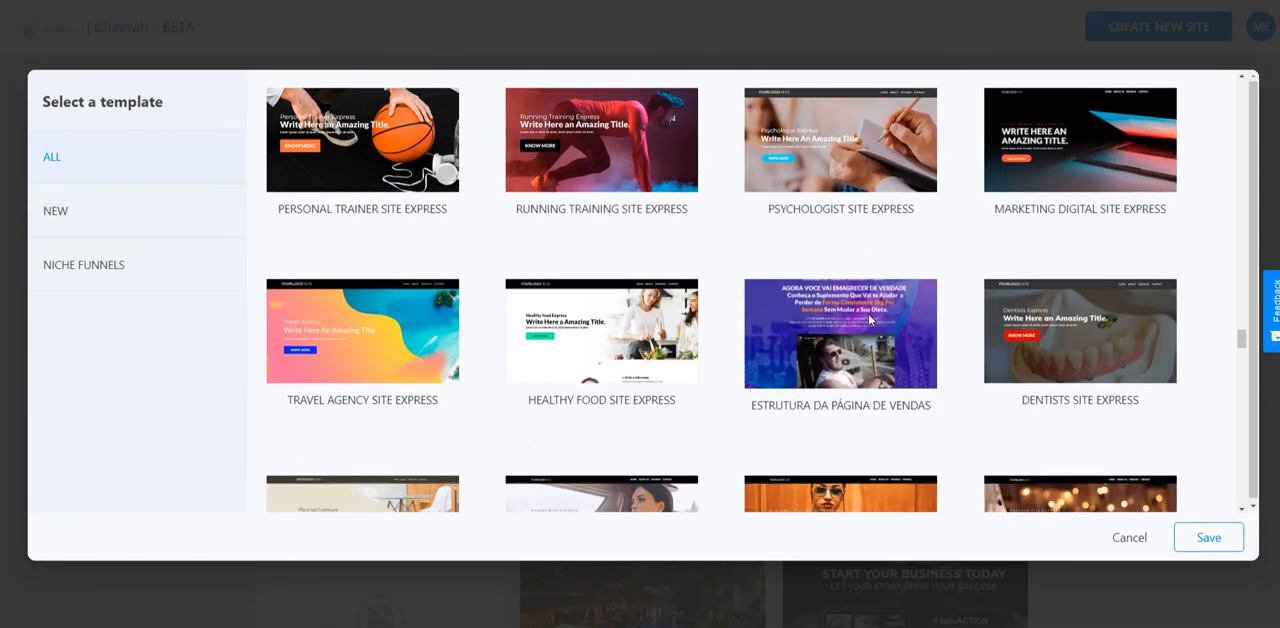
{"action": "scroll", "coordinate": [869, 320], "scroll_direction": "down", "scroll_amount": 3}
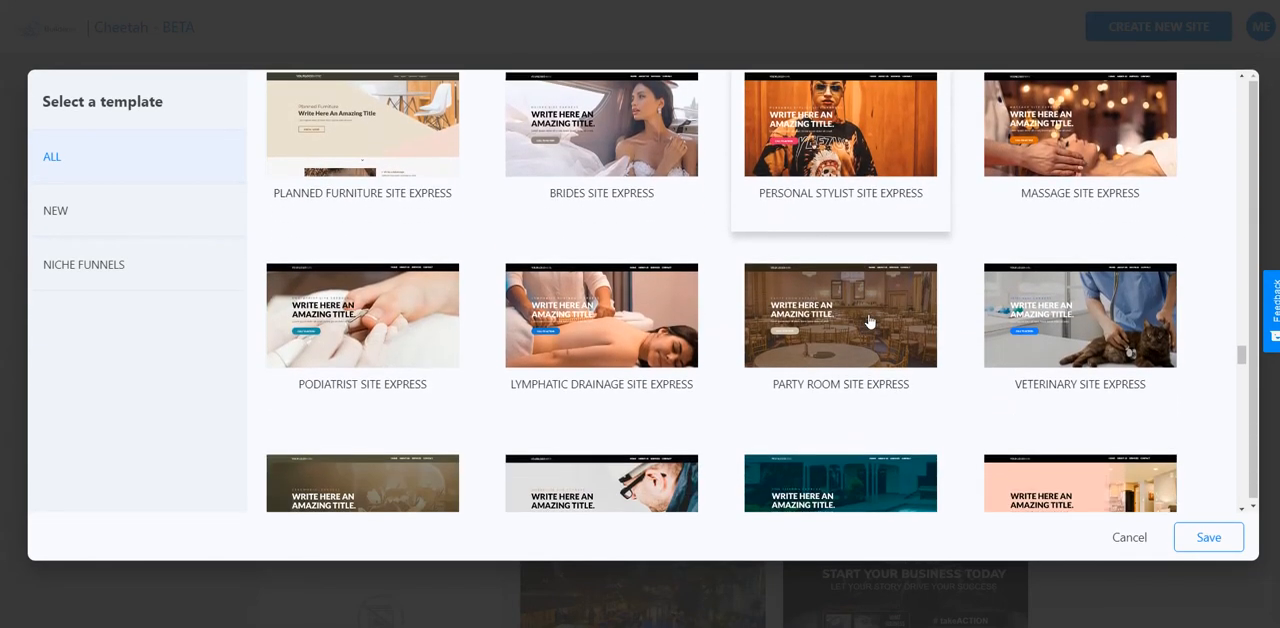
{"action": "scroll", "coordinate": [869, 320], "scroll_direction": "down", "scroll_amount": 2}
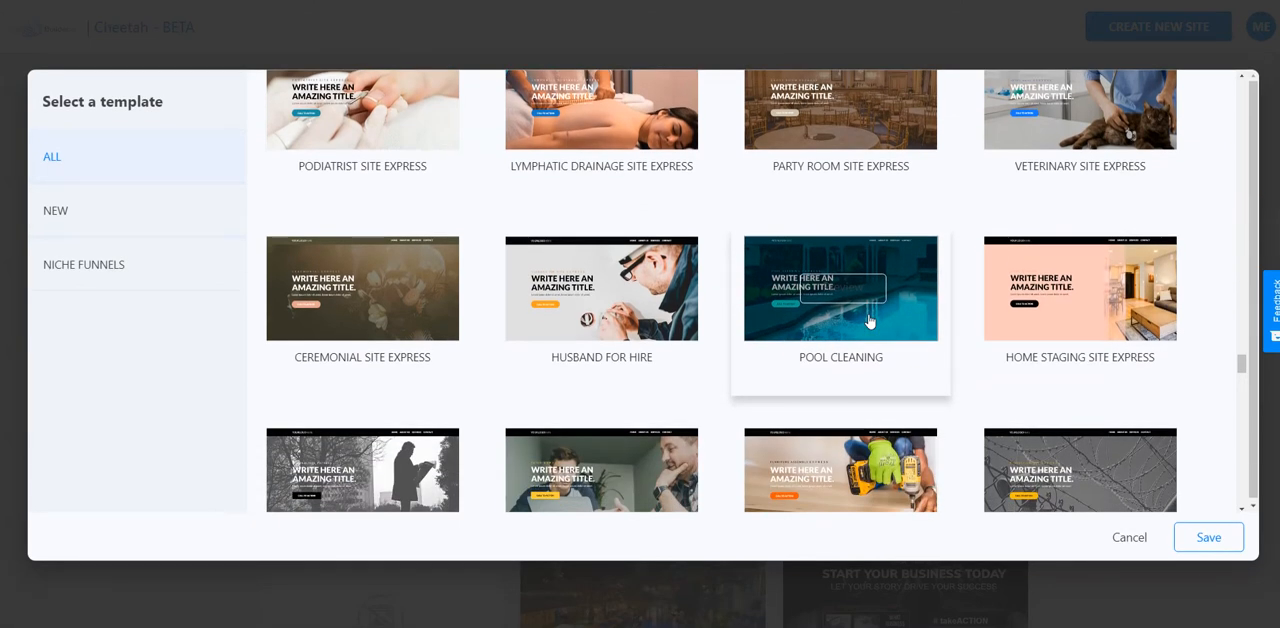
{"action": "scroll", "coordinate": [869, 320], "scroll_direction": "down", "scroll_amount": 3}
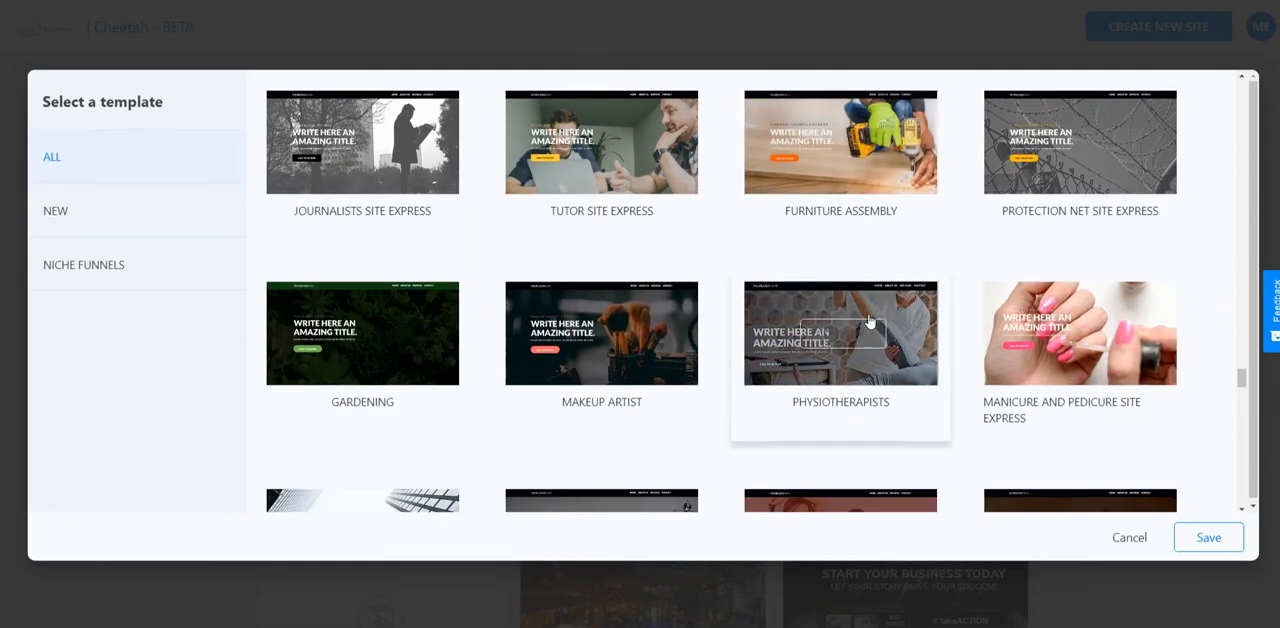
{"action": "scroll", "coordinate": [869, 320], "scroll_direction": "down", "scroll_amount": 2}
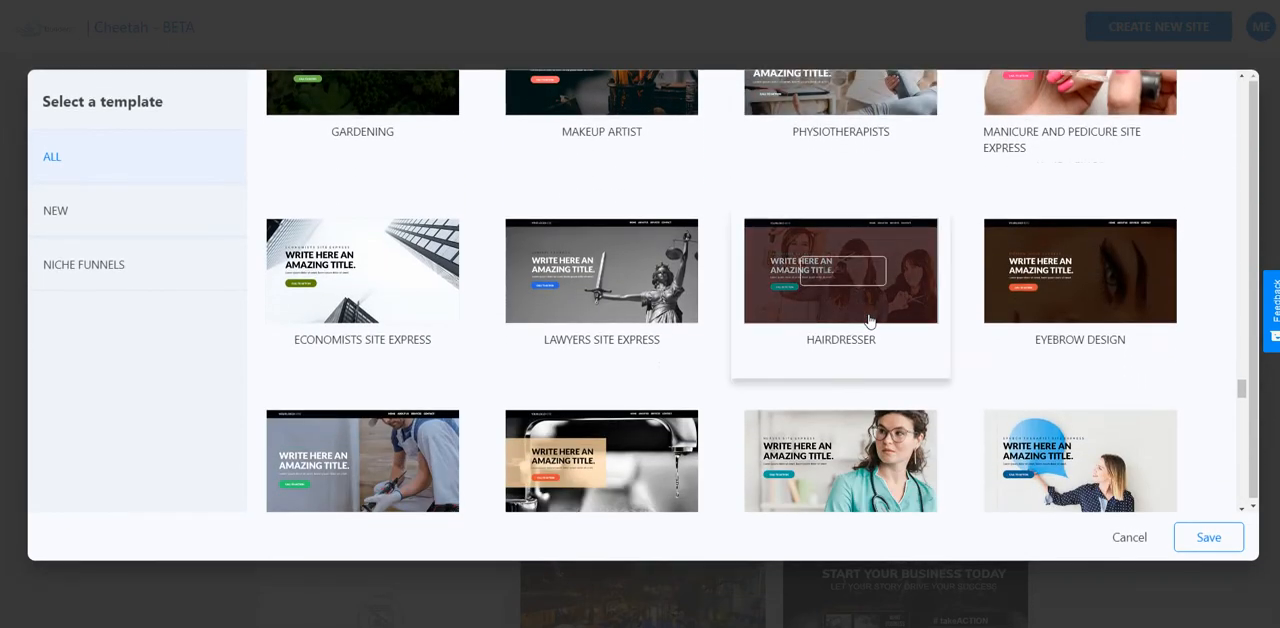
{"action": "scroll", "coordinate": [869, 320], "scroll_direction": "down", "scroll_amount": 2}
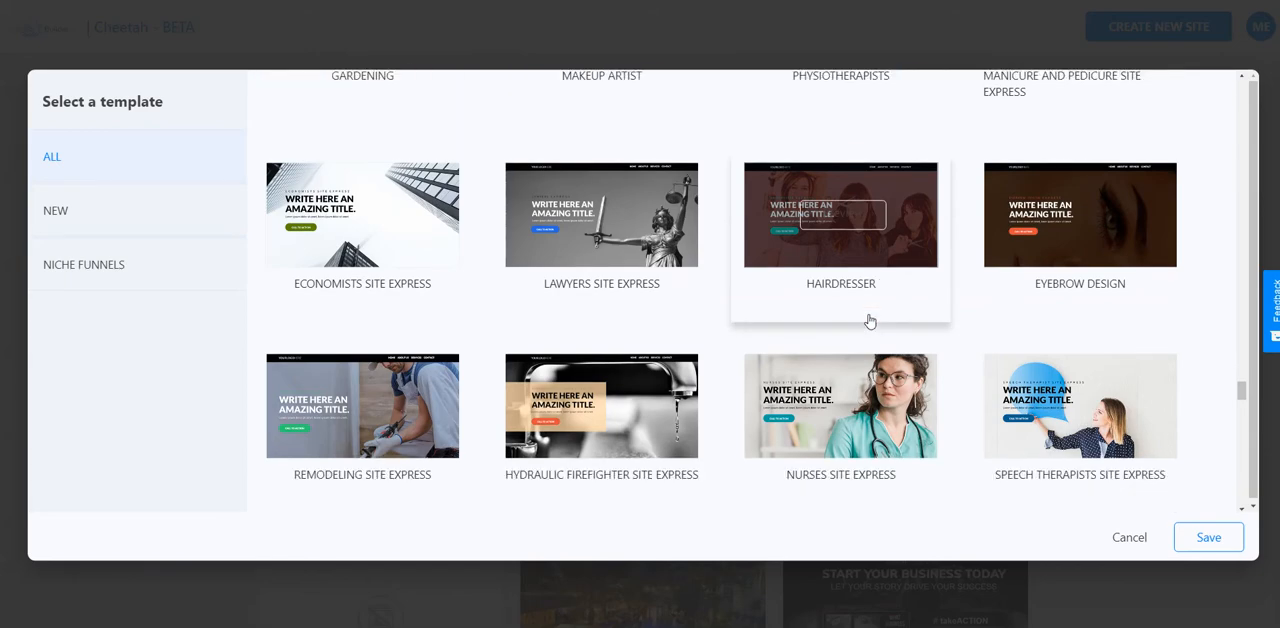
Select the Crossfit Site Express template and save it as the basis for the new site.
{"action": "scroll", "coordinate": [869, 320], "scroll_direction": "up", "scroll_amount": 3}
{"action": "scroll", "coordinate": [869, 320], "scroll_direction": "up", "scroll_amount": 10}
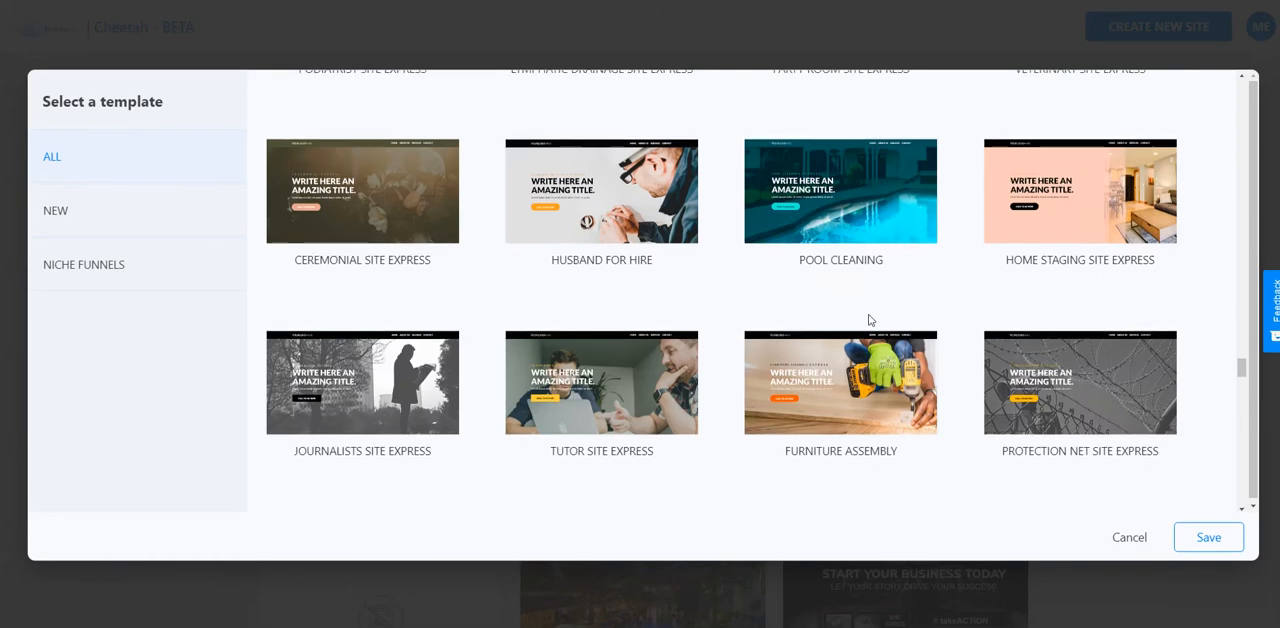
{"action": "scroll", "coordinate": [869, 320], "scroll_direction": "up", "scroll_amount": 3}
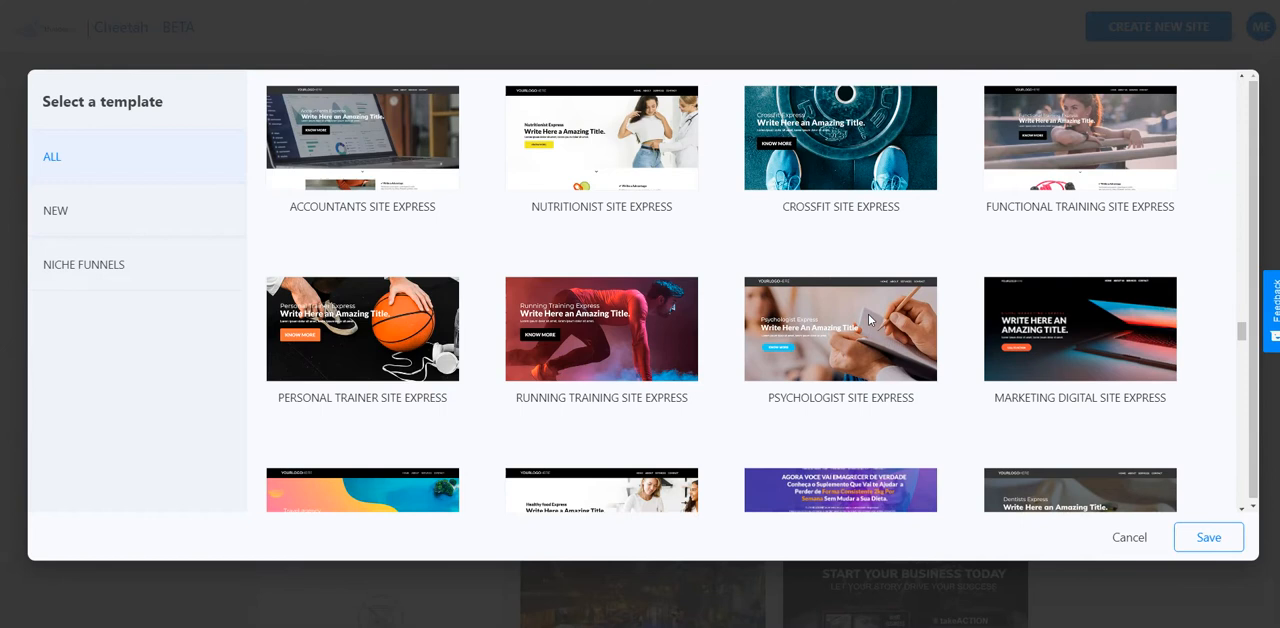
{"action": "left_click", "coordinate": [860, 243]}
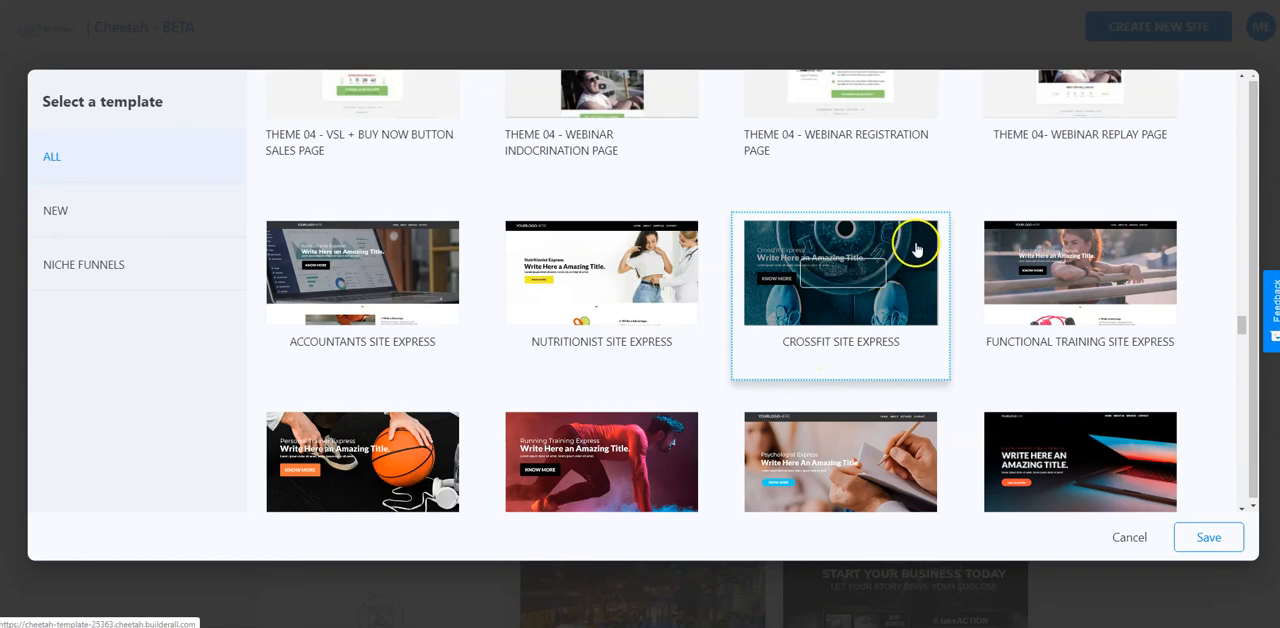
{"action": "left_click", "coordinate": [1226, 539]}
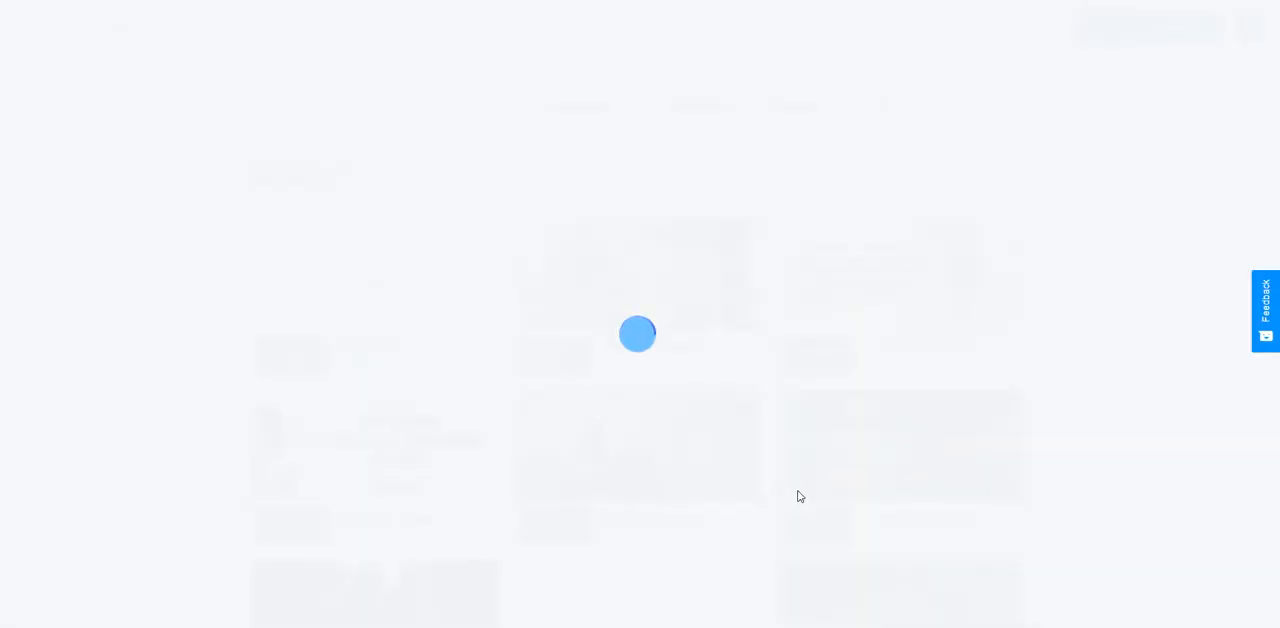
Open the training2 site, start editing its Crossfit home page, and skip the introductory tour.
{"action": "scroll", "coordinate": [634, 463], "scroll_direction": "down", "scroll_amount": 2}
{"action": "scroll", "coordinate": [706, 454], "scroll_direction": "up", "scroll_amount": 2}
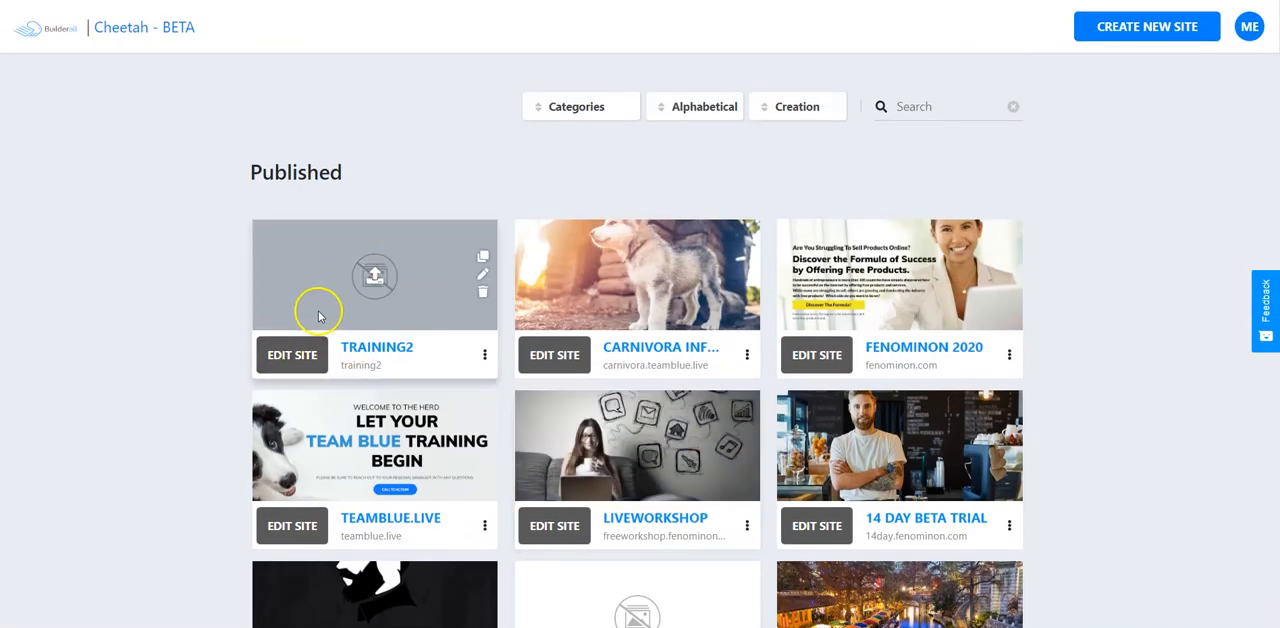
{"action": "left_click", "coordinate": [290, 357]}
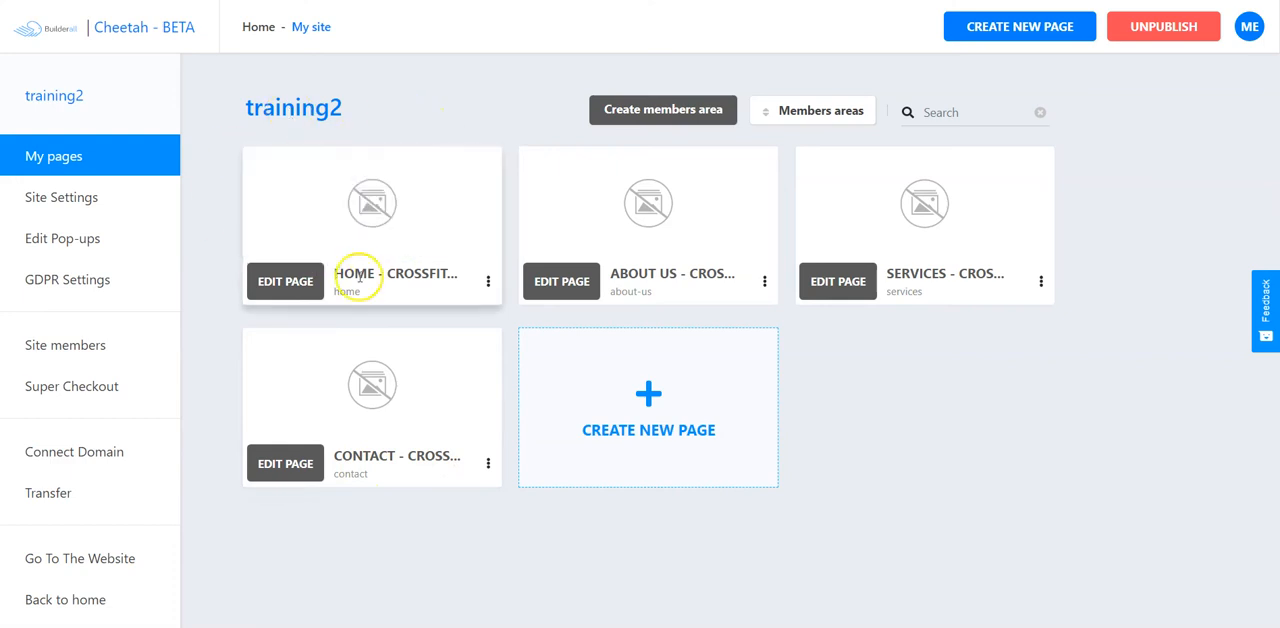
{"action": "left_click", "coordinate": [287, 284]}
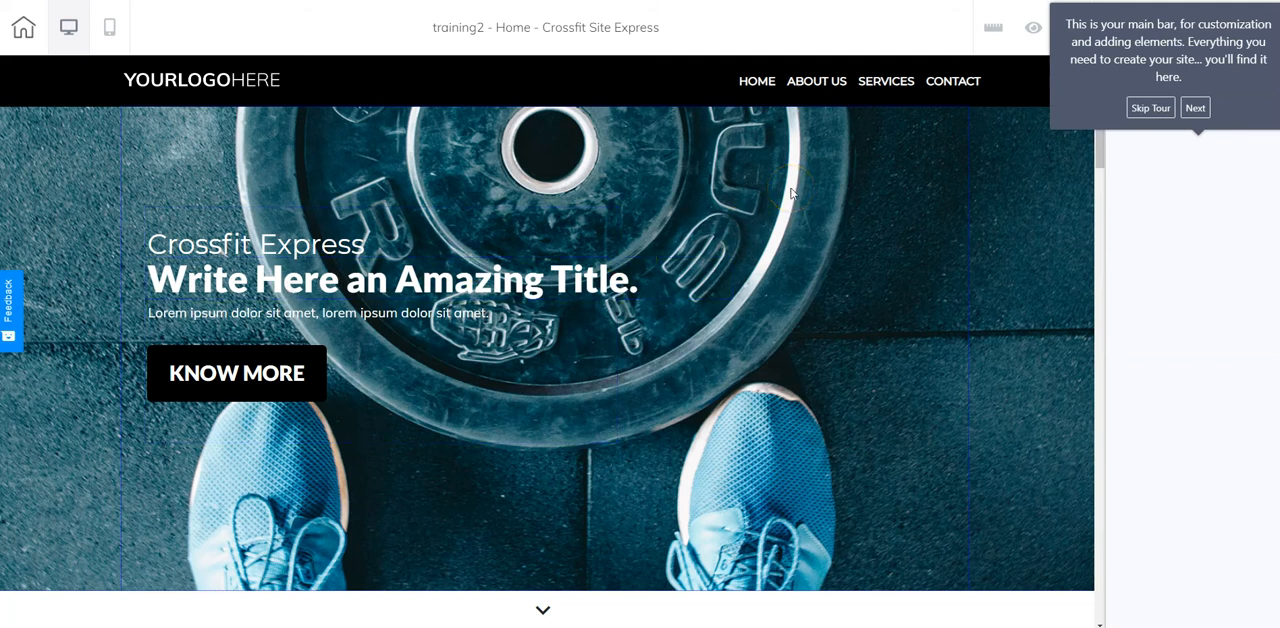
{"action": "left_click", "coordinate": [1150, 108]}
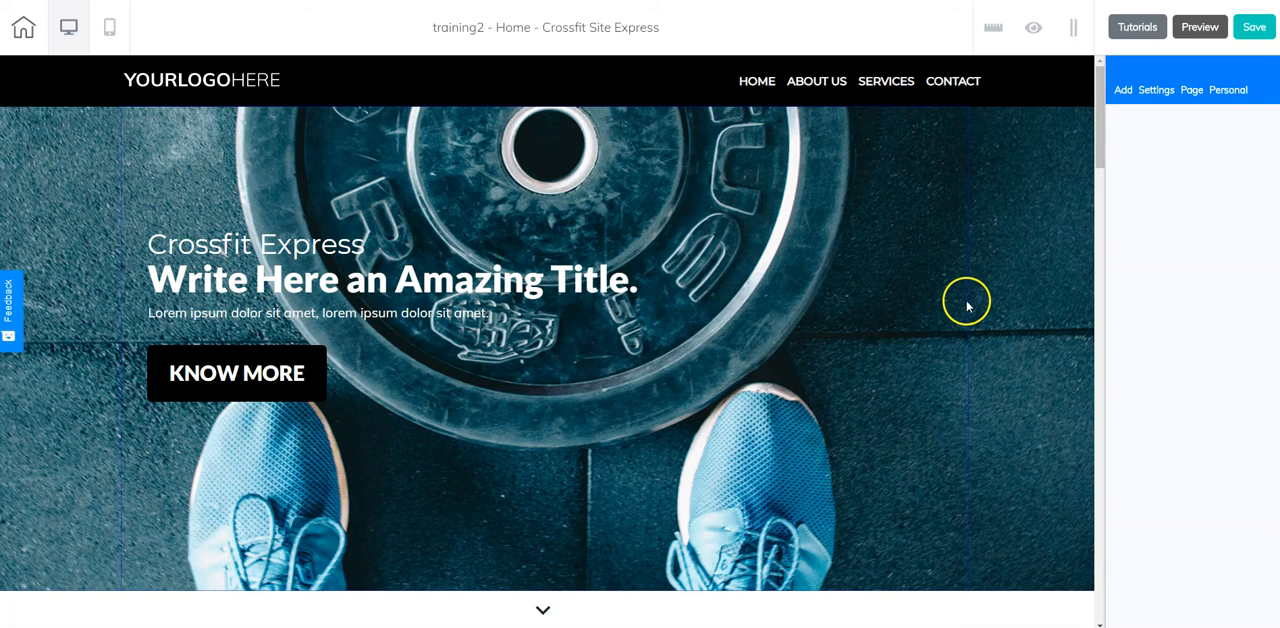
Look over the top of the home page, select the hero panel, and review its available settings.
{"action": "scroll", "coordinate": [953, 262], "scroll_direction": "down", "scroll_amount": 1}
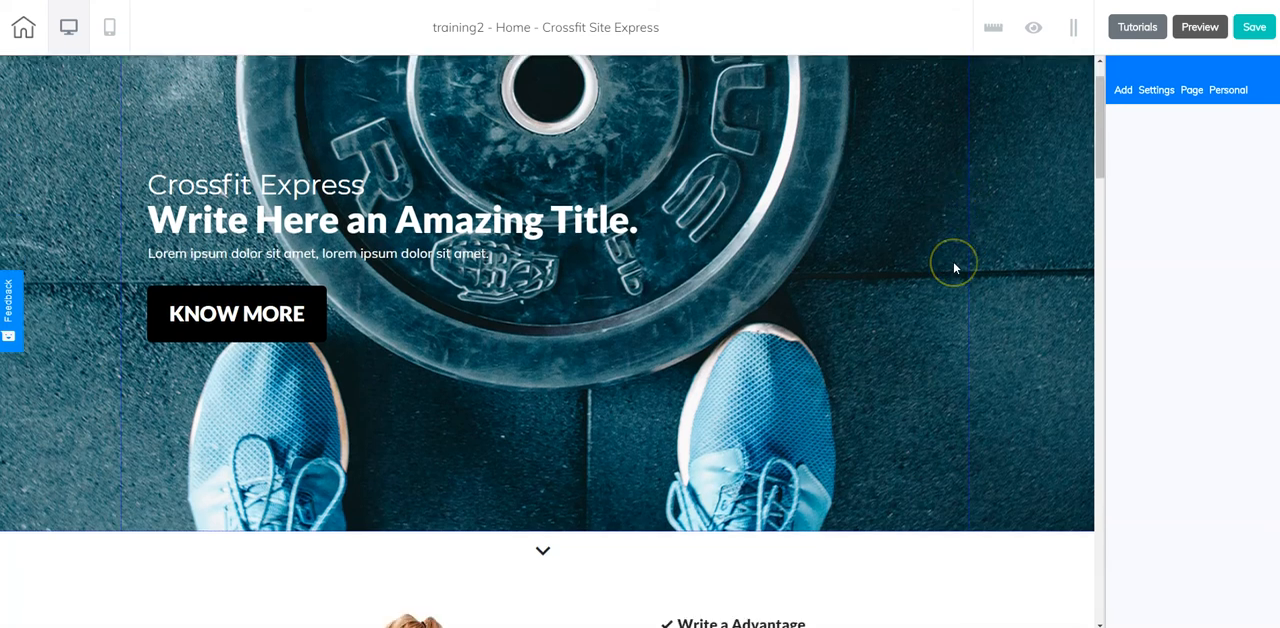
{"action": "scroll", "coordinate": [935, 415], "scroll_direction": "up", "scroll_amount": 1}
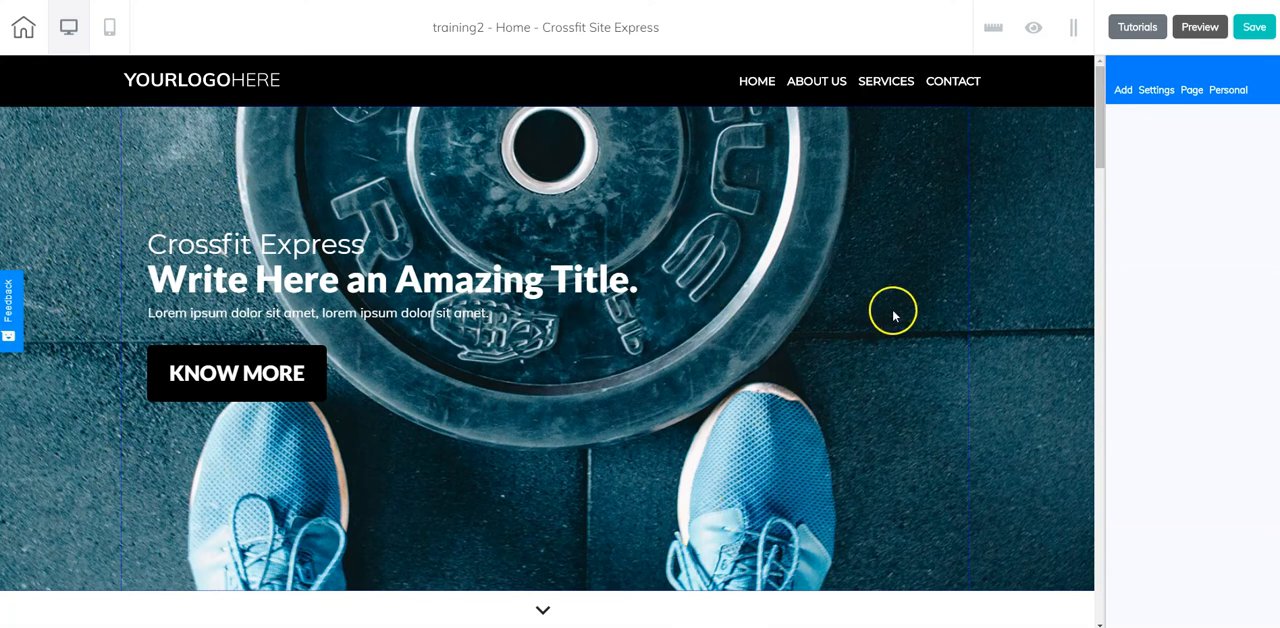
{"action": "left_click", "coordinate": [1014, 157]}
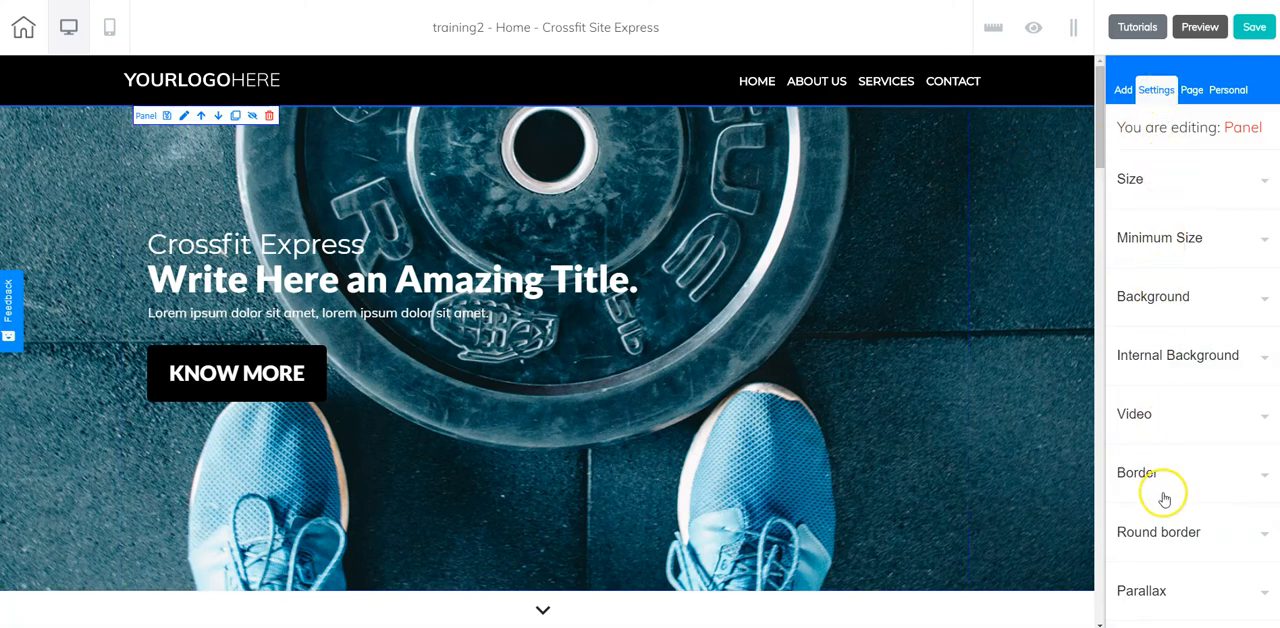
{"action": "scroll", "coordinate": [1164, 499], "scroll_direction": "down", "scroll_amount": 2}
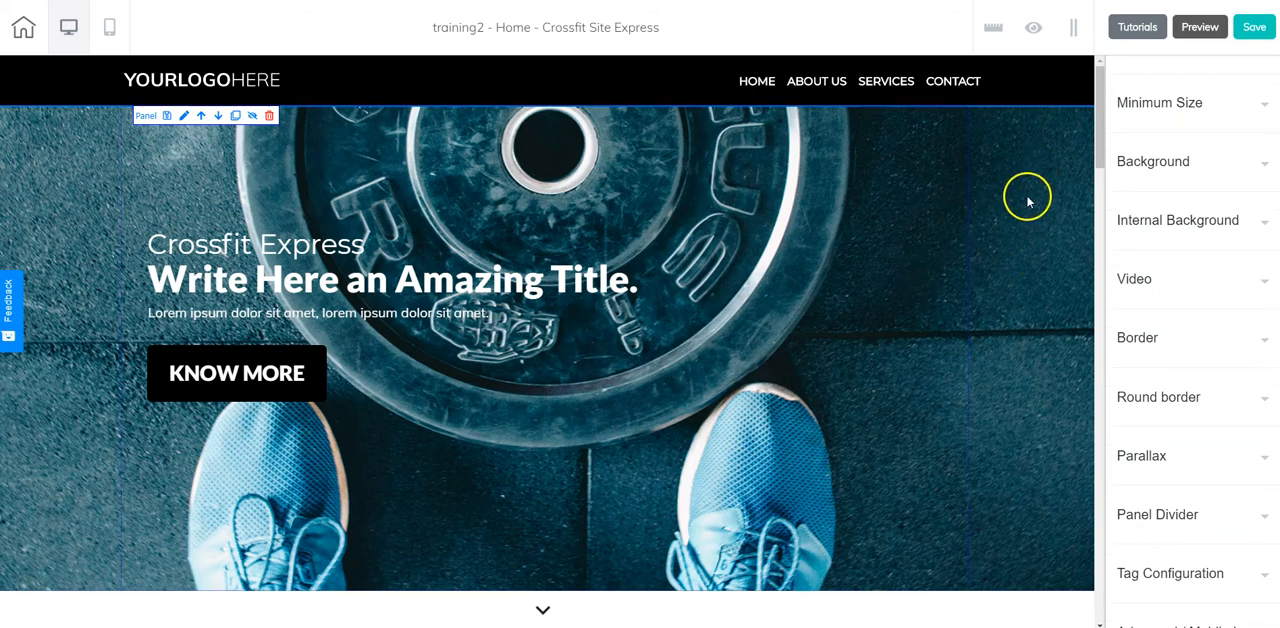
{"action": "scroll", "coordinate": [1157, 255], "scroll_direction": "up", "scroll_amount": 2}
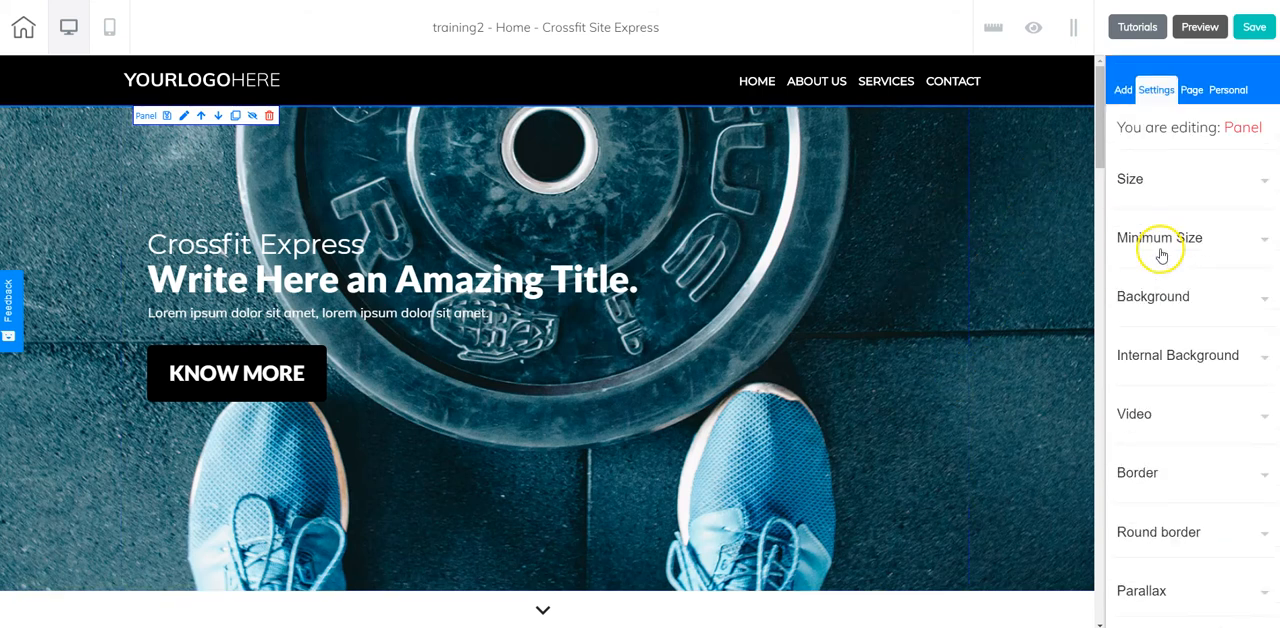
Increase the hero panel's height to 665 and check how the section below moves.
{"action": "left_click", "coordinate": [1147, 178]}
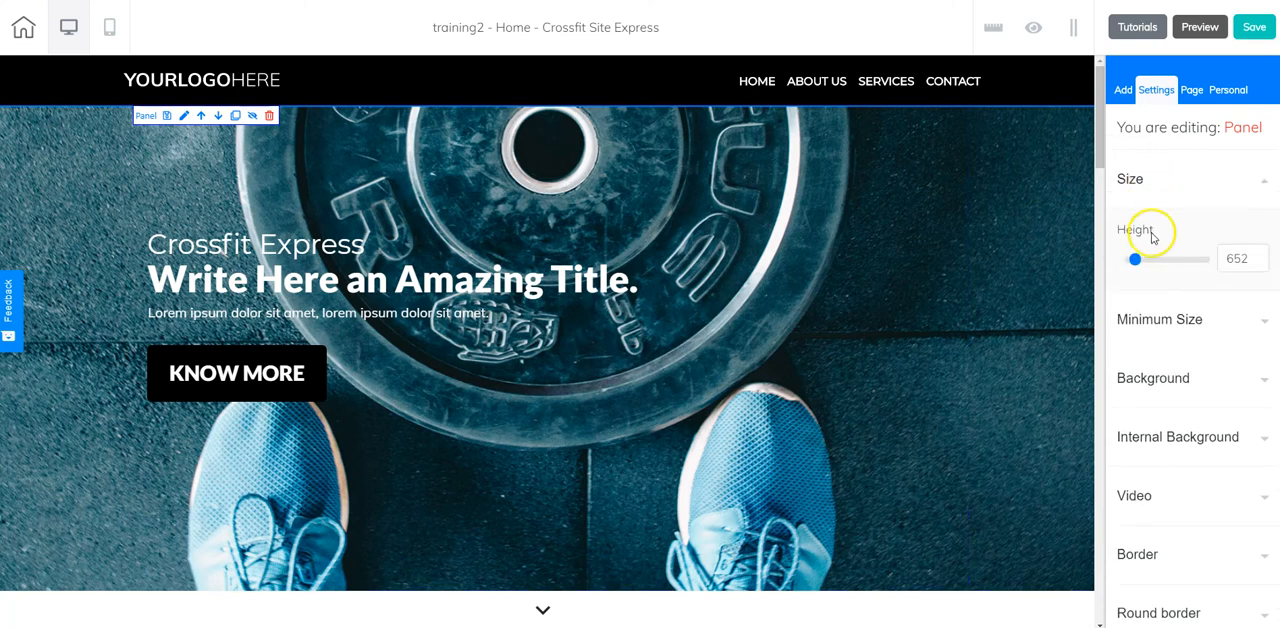
{"action": "left_click", "coordinate": [1260, 255]}
{"action": "left_click", "coordinate": [1260, 255]}
{"action": "left_click", "coordinate": [1260, 255]}
{"action": "left_click", "coordinate": [1260, 255]}
{"action": "left_click", "coordinate": [1260, 255]}
{"action": "left_click", "coordinate": [1260, 255]}
{"action": "left_click", "coordinate": [1260, 255]}
{"action": "left_click", "coordinate": [1260, 255]}
{"action": "left_click", "coordinate": [1260, 255]}
{"action": "left_click", "coordinate": [1260, 255]}
{"action": "left_click", "coordinate": [1260, 255]}
{"action": "left_click", "coordinate": [1260, 255]}
{"action": "left_click", "coordinate": [1260, 255]}
{"action": "scroll", "coordinate": [978, 458], "scroll_direction": "down", "scroll_amount": 3}
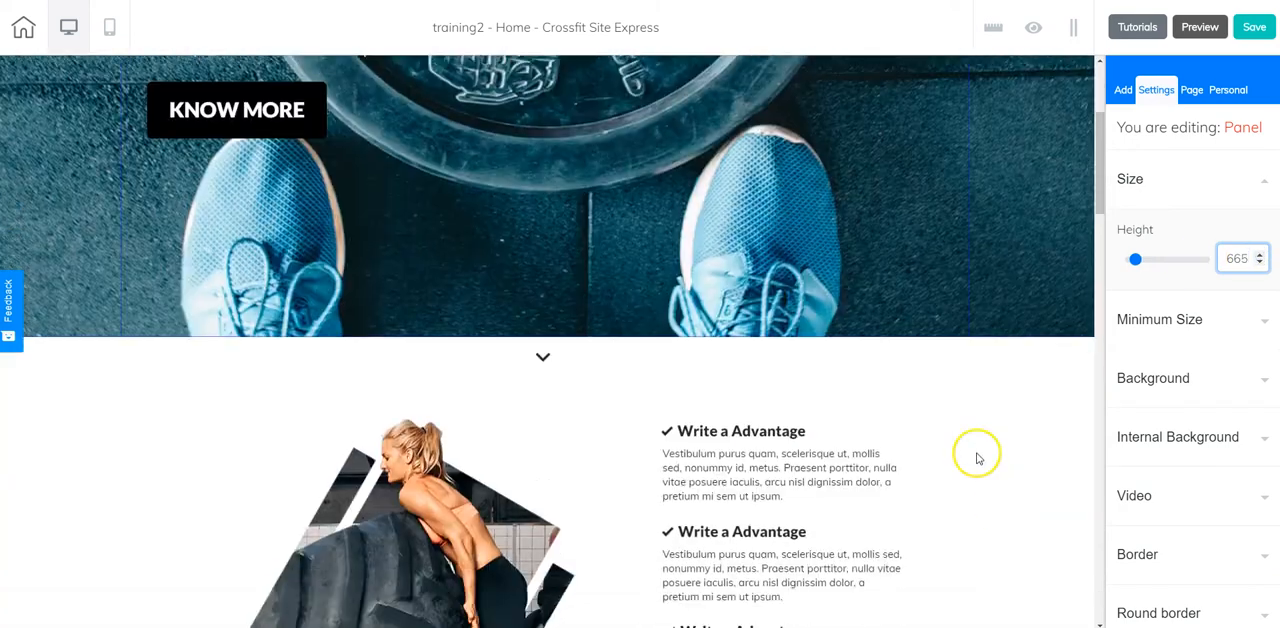
{"action": "scroll", "coordinate": [849, 355], "scroll_direction": "up", "scroll_amount": 3}
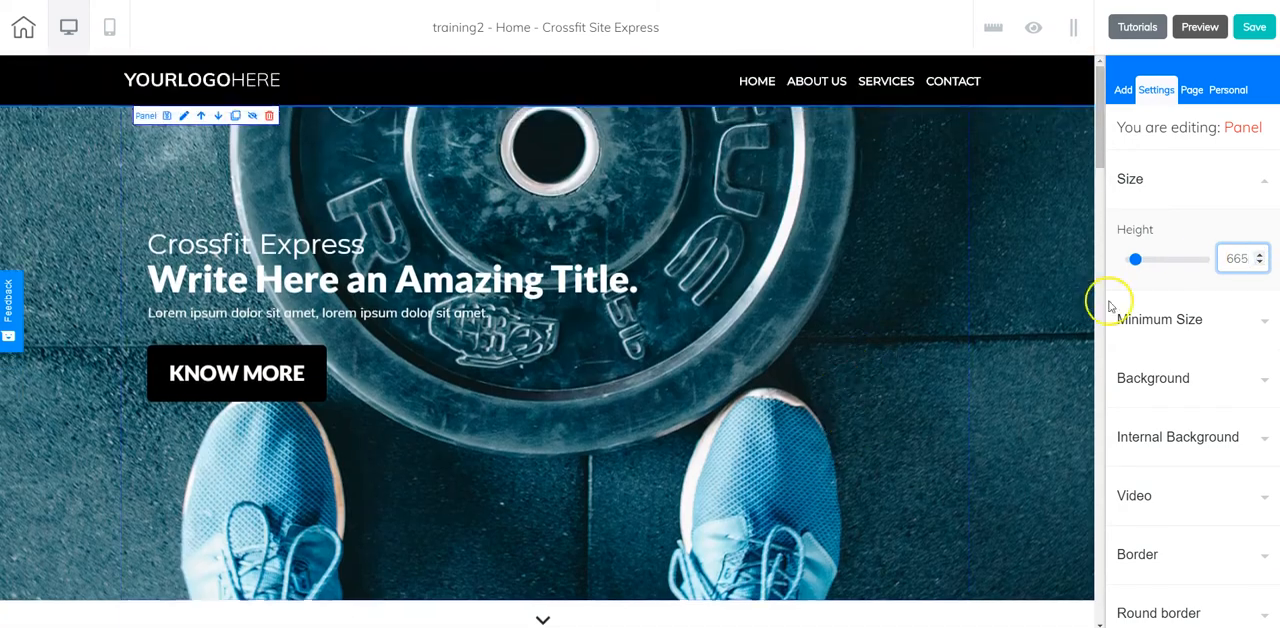
Set the hero panel's height to 655 and check its spacing with the section below.
{"action": "left_click", "coordinate": [1259, 265]}
{"action": "left_click", "coordinate": [1259, 265]}
{"action": "left_click", "coordinate": [1259, 265]}
{"action": "left_click", "coordinate": [1259, 265]}
{"action": "left_click", "coordinate": [1259, 265]}
{"action": "left_click", "coordinate": [1259, 265]}
{"action": "left_click", "coordinate": [1259, 265]}
{"action": "left_click", "coordinate": [1259, 265]}
{"action": "left_click", "coordinate": [1259, 265]}
{"action": "scroll", "coordinate": [888, 442], "scroll_direction": "down", "scroll_amount": 4}
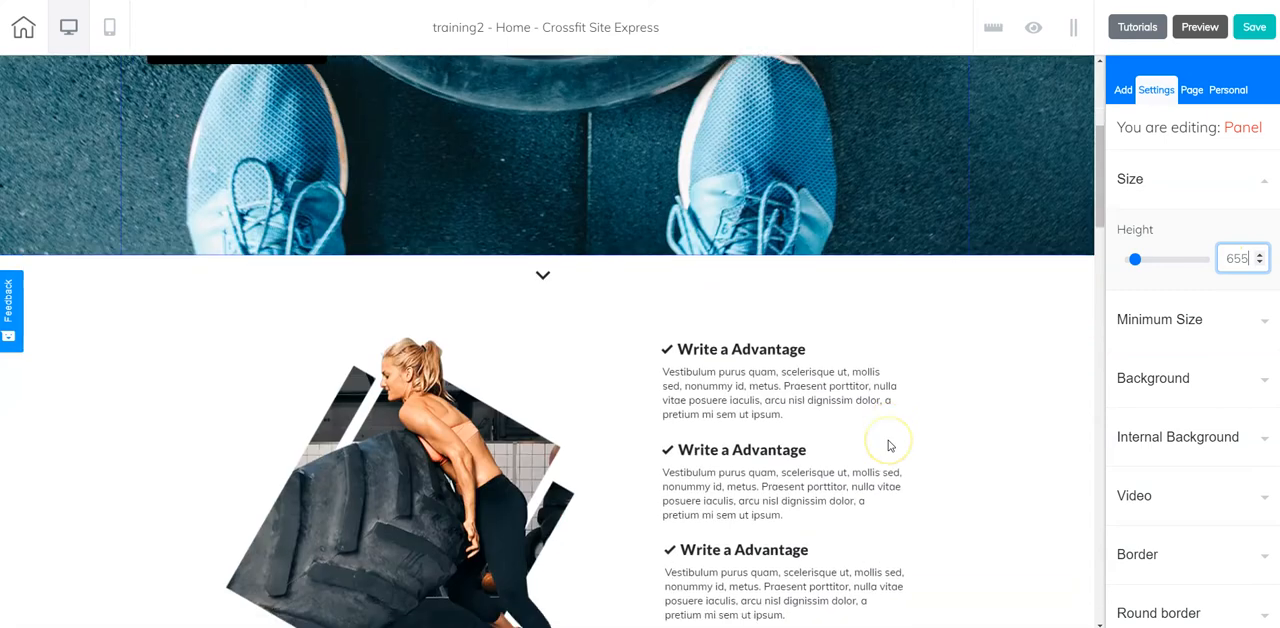
{"action": "scroll", "coordinate": [886, 311], "scroll_direction": "up", "scroll_amount": 5}
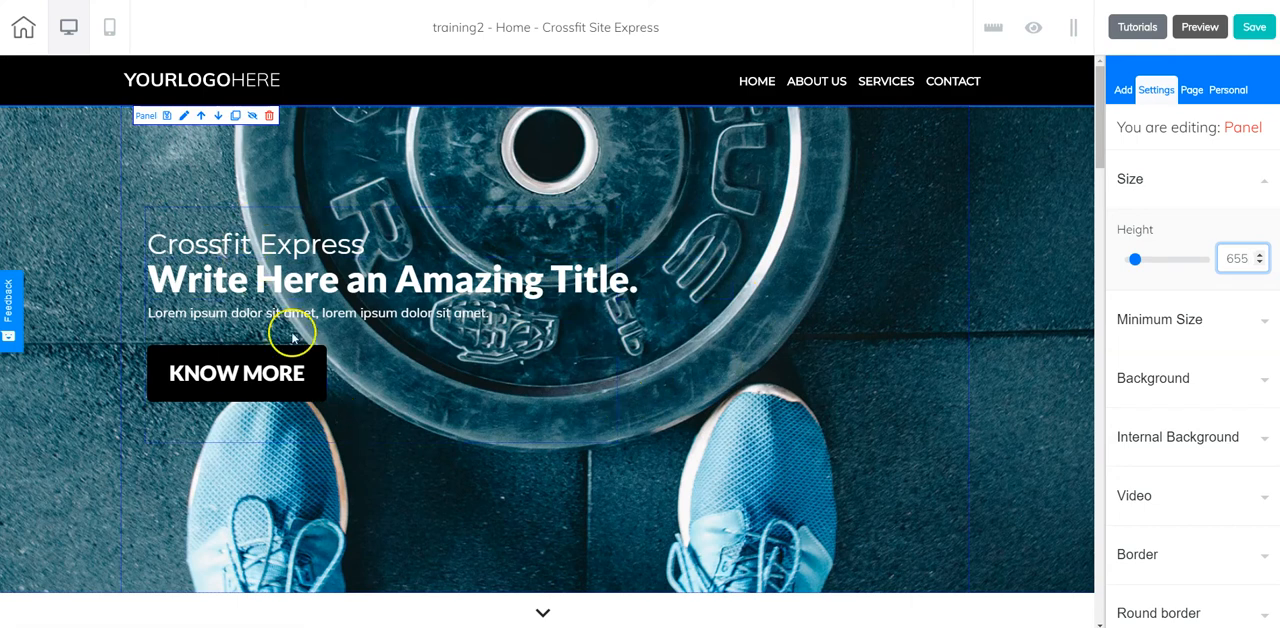
{"action": "left_click", "coordinate": [477, 375]}
Look at the options for adding panels and elements, and review the size settings of the footer panel.
{"action": "left_click", "coordinate": [1125, 91]}
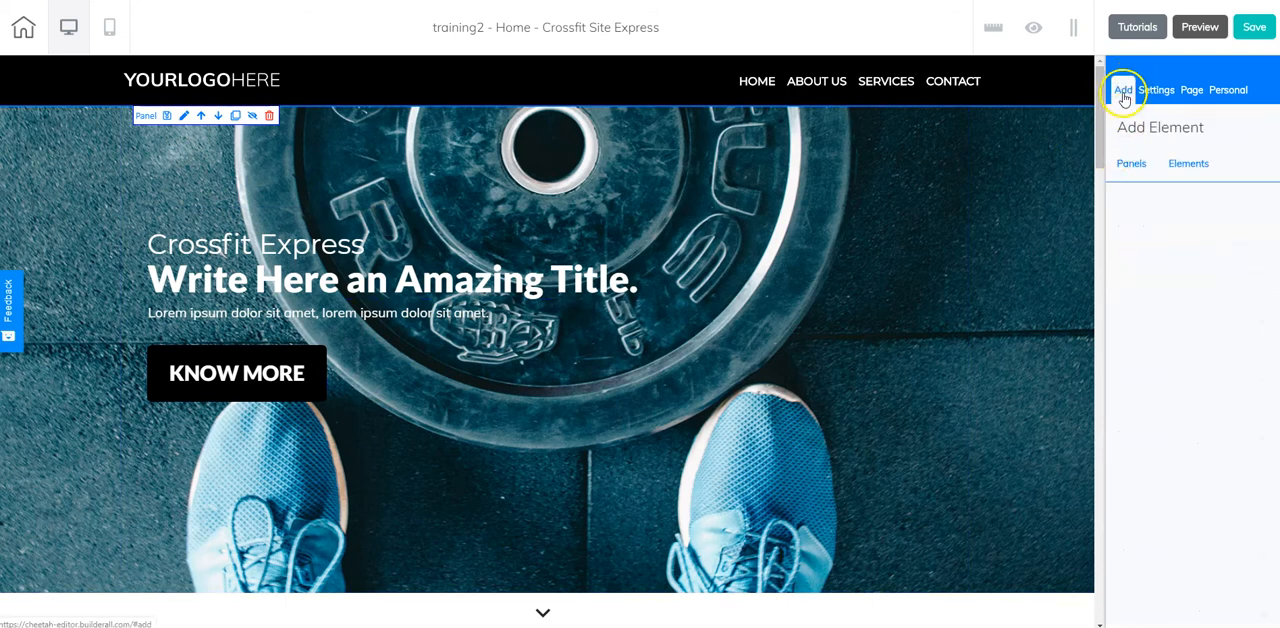
{"action": "left_click", "coordinate": [1186, 166]}
{"action": "left_click", "coordinate": [1132, 166]}
{"action": "left_click_drag", "start_coordinate": [1100, 145], "coordinate": [1103, 605]}
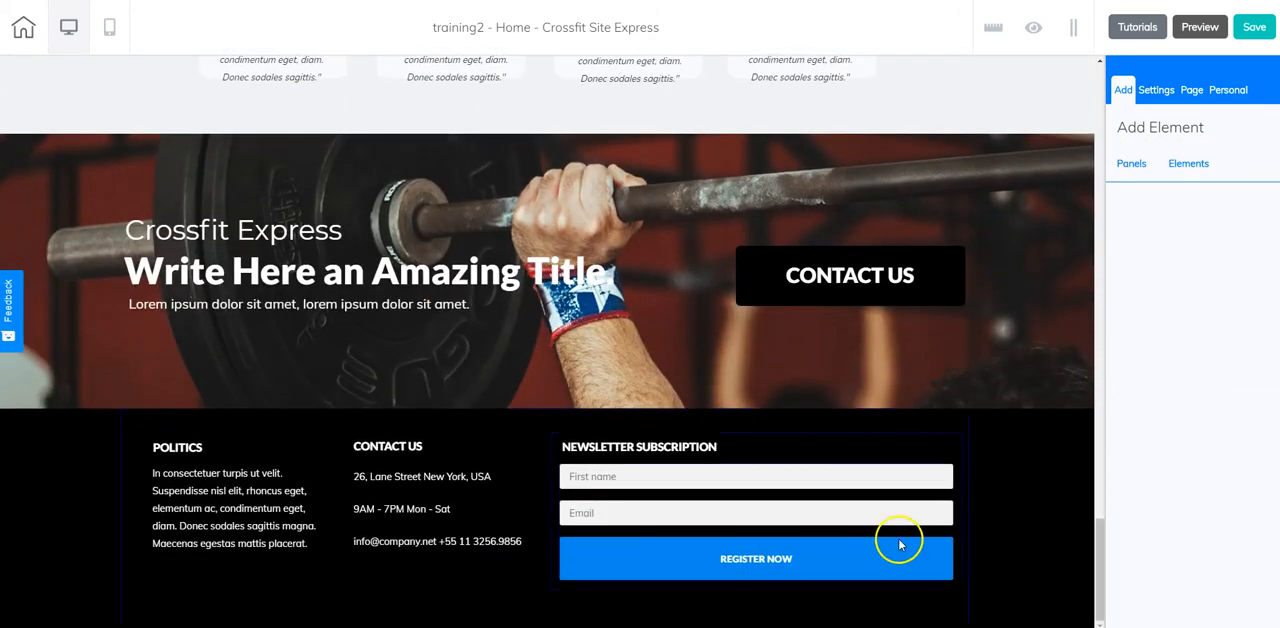
{"action": "left_click_drag", "start_coordinate": [1103, 581], "coordinate": [1103, 580]}
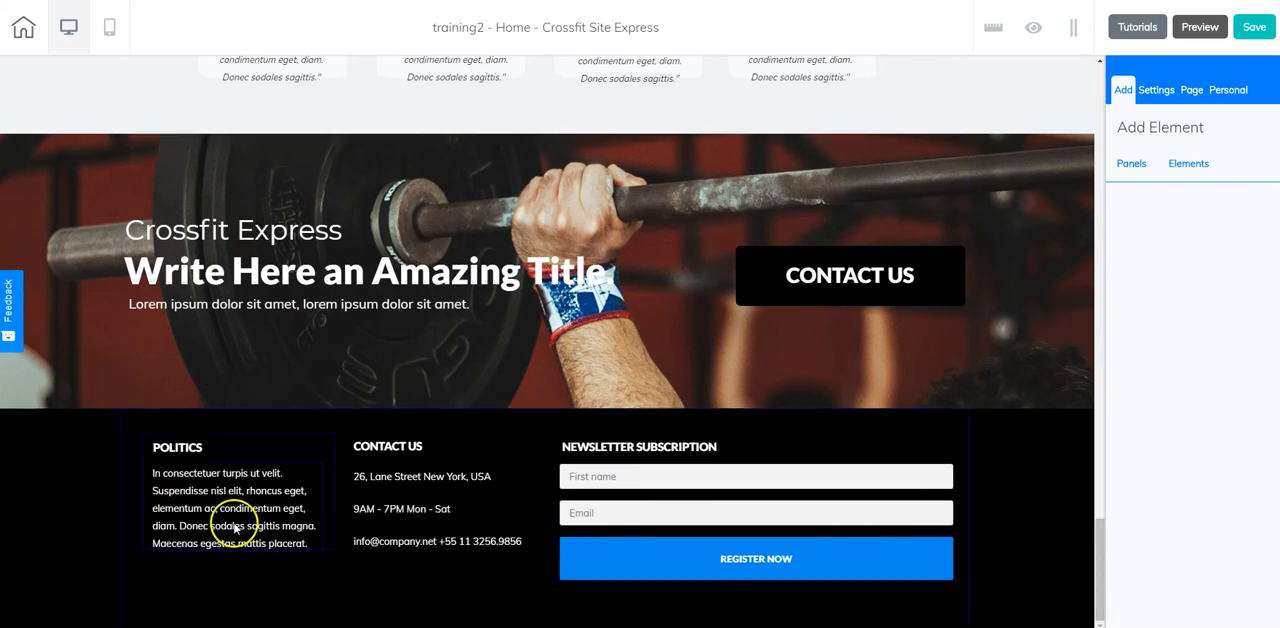
{"action": "left_click", "coordinate": [139, 426]}
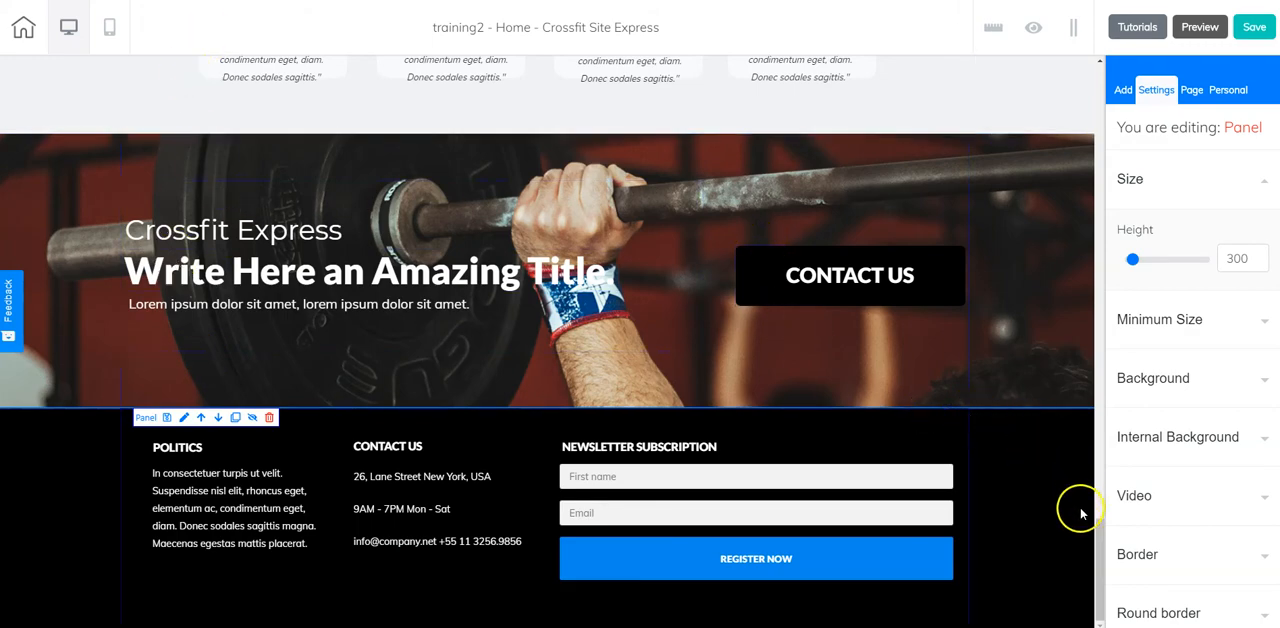
{"action": "left_click_drag", "start_coordinate": [1098, 540], "coordinate": [1123, 63]}
Move the box holding the hero title and KNOW MORE button slightly right and down within the hero panel.
{"action": "left_click", "coordinate": [964, 157]}
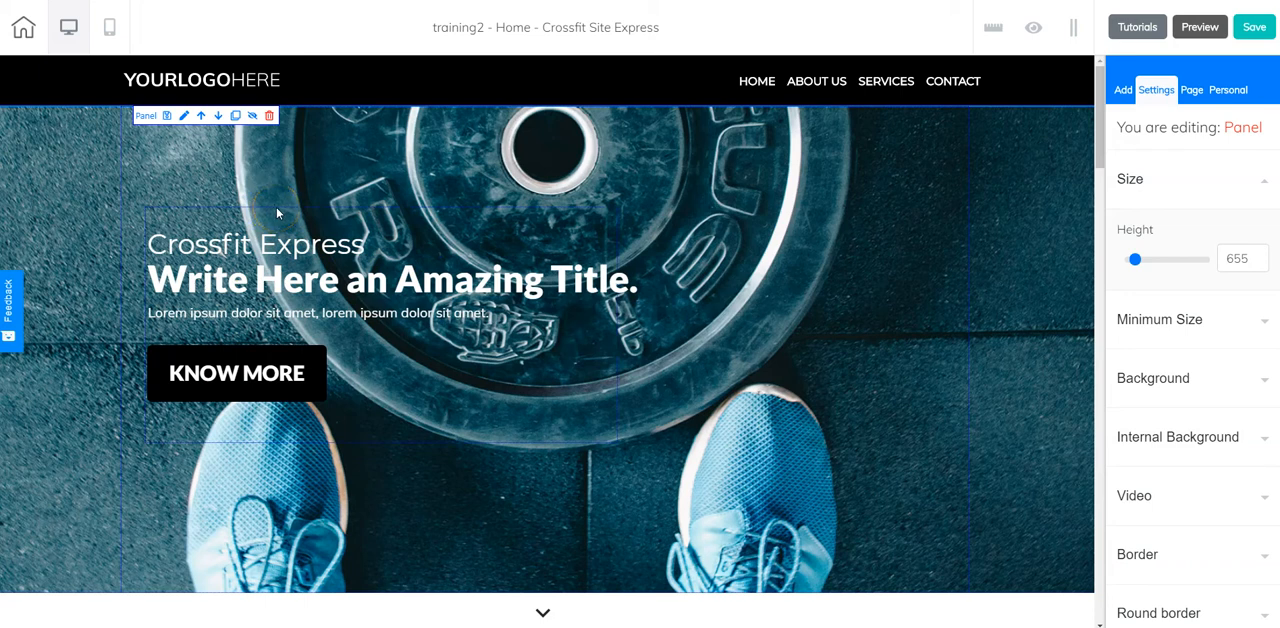
{"action": "left_click_drag", "start_coordinate": [276, 206], "coordinate": [352, 158]}
{"action": "scroll", "coordinate": [315, 207], "scroll_direction": "down", "scroll_amount": 2}
{"action": "scroll", "coordinate": [316, 206], "scroll_direction": "down", "scroll_amount": 2}
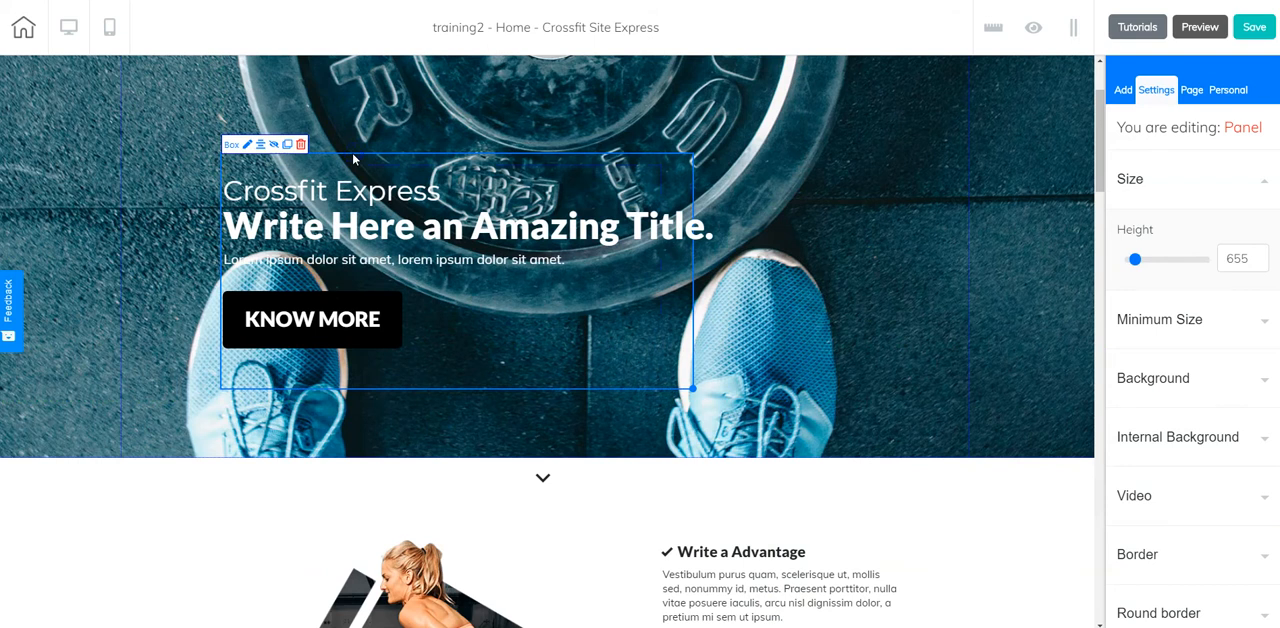
Select the hero text box and raise its positioning layer to level 2 in the advanced settings.
{"action": "left_click", "coordinate": [352, 157]}
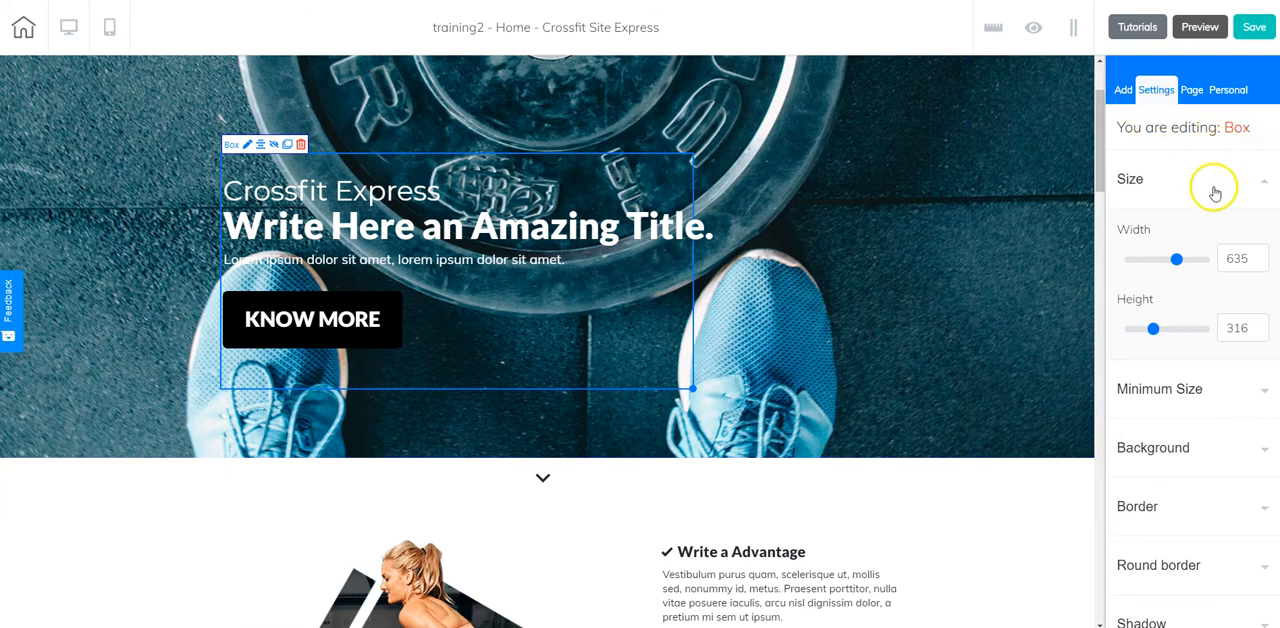
{"action": "scroll", "coordinate": [1215, 192], "scroll_direction": "down", "scroll_amount": 3}
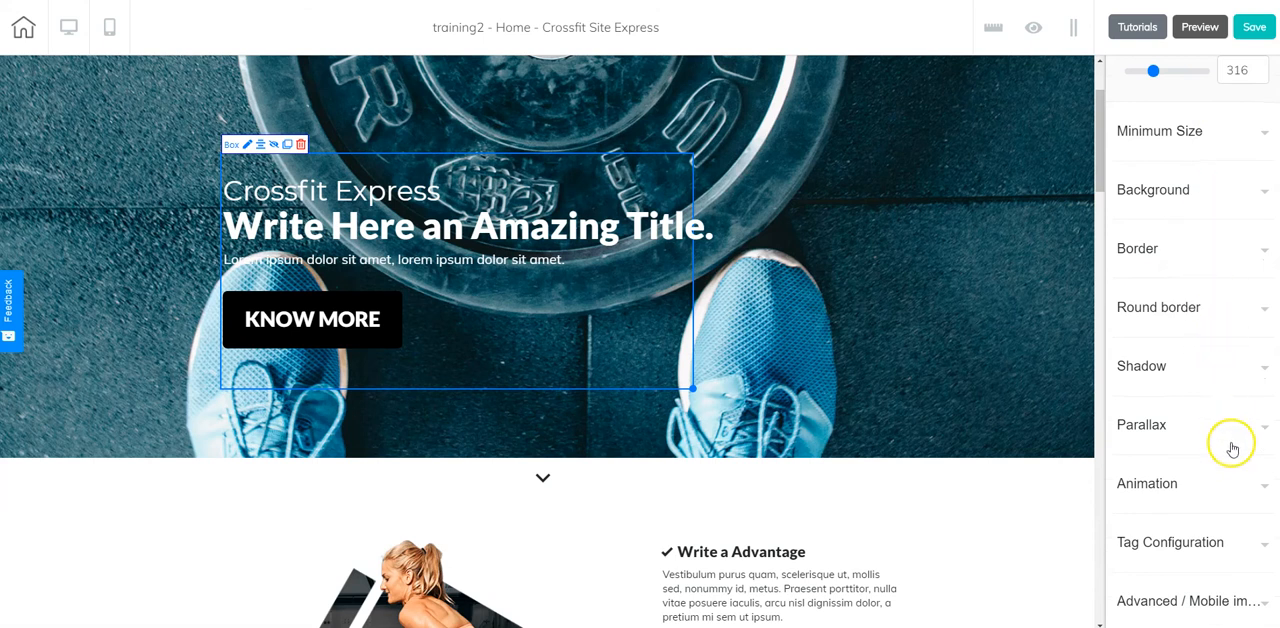
{"action": "left_click", "coordinate": [1158, 602]}
{"action": "left_click", "coordinate": [1143, 523]}
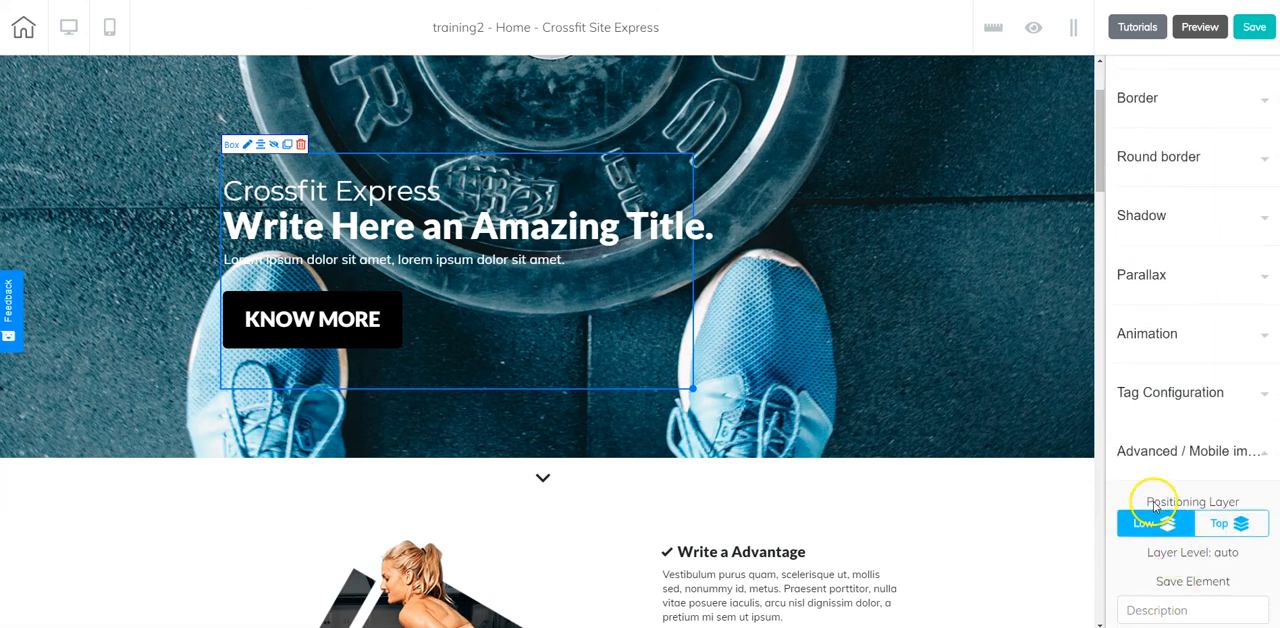
{"action": "left_click", "coordinate": [1237, 530]}
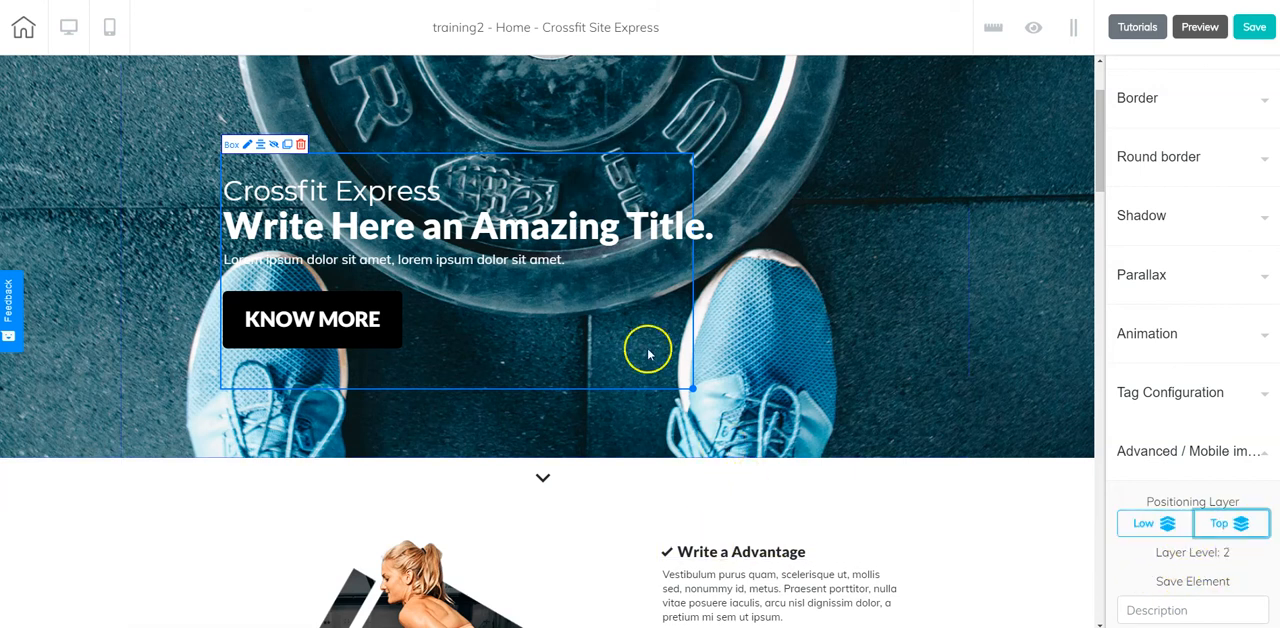
Move the hero text box out of the hero panel, down over the left side of the advantages section.
{"action": "left_click", "coordinate": [343, 157]}
{"action": "left_click_drag", "start_coordinate": [336, 160], "coordinate": [151, 481]}
{"action": "scroll", "coordinate": [417, 394], "scroll_direction": "up", "scroll_amount": 3}
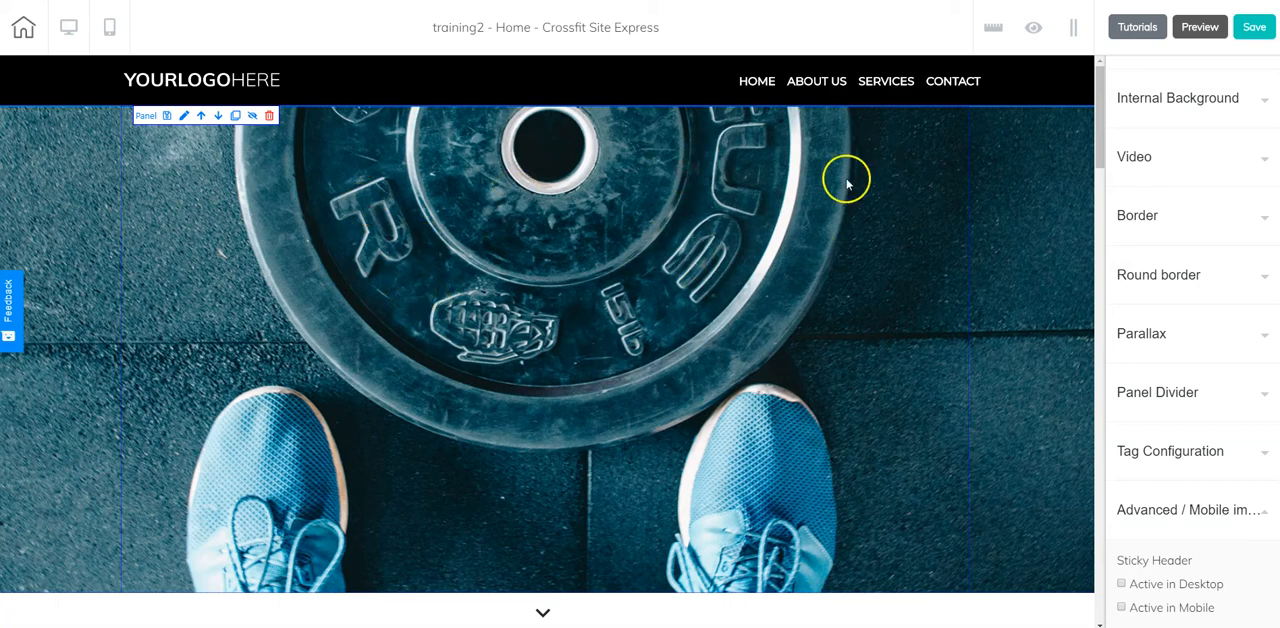
Set the hero panel's background to the solid red color F10E0E.
{"action": "scroll", "coordinate": [1174, 185], "scroll_direction": "up", "scroll_amount": 3}
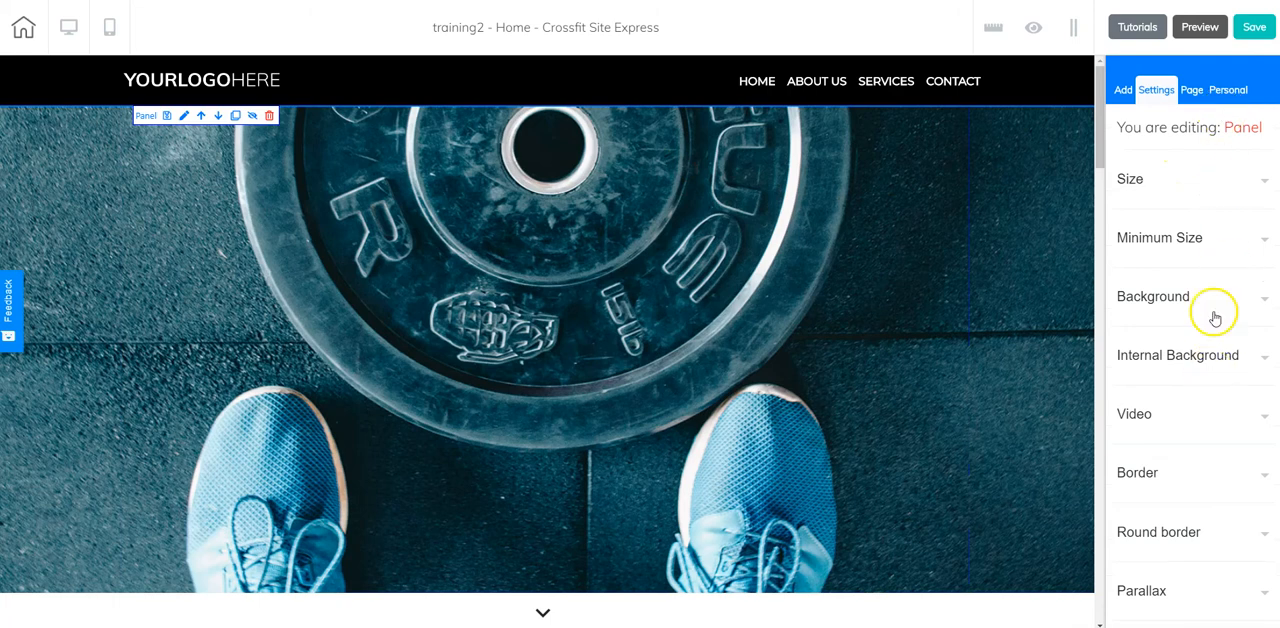
{"action": "scroll", "coordinate": [1214, 305], "scroll_direction": "down", "scroll_amount": 5}
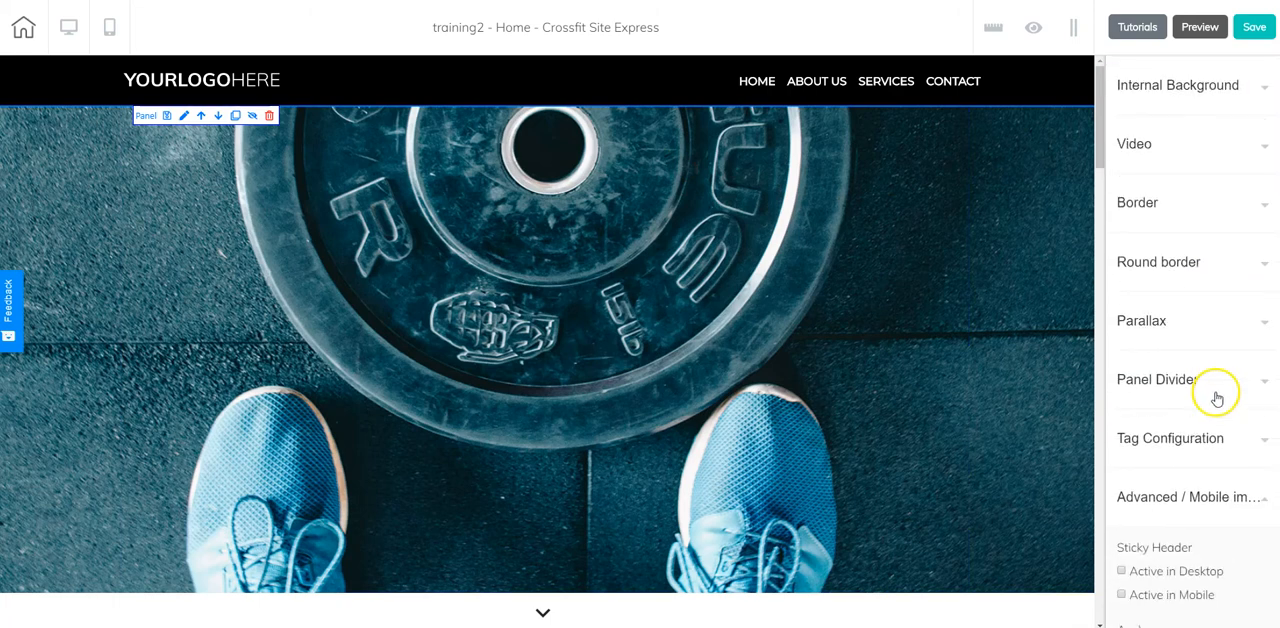
{"action": "scroll", "coordinate": [1216, 398], "scroll_direction": "up", "scroll_amount": 2}
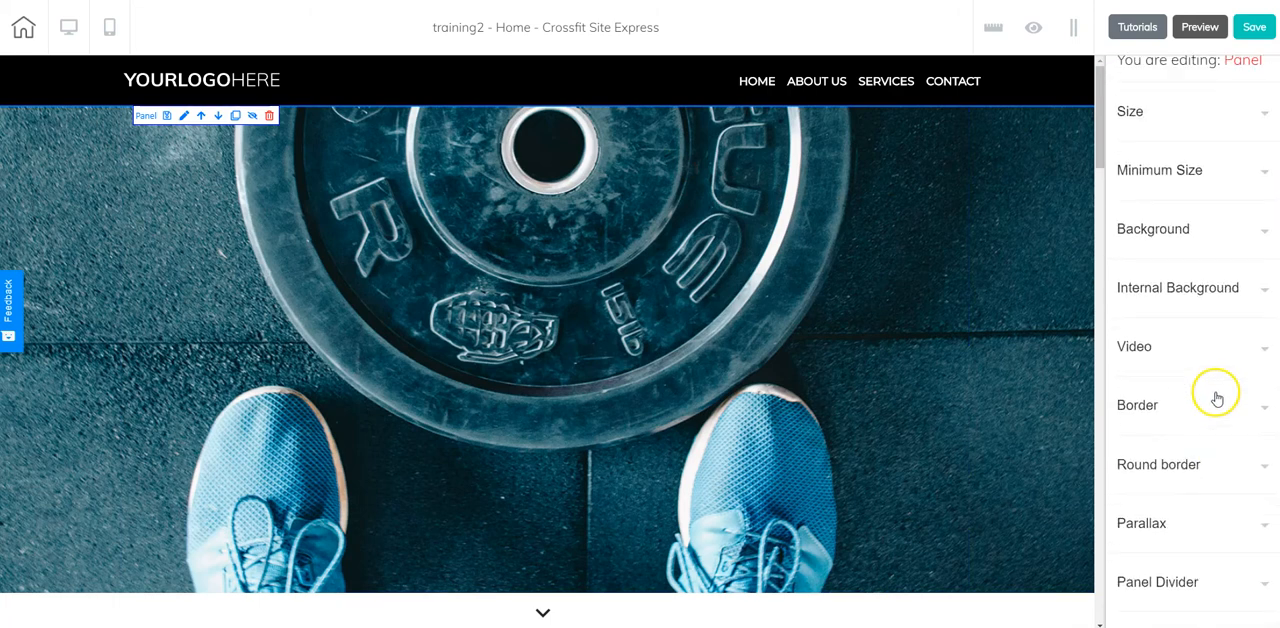
{"action": "left_click", "coordinate": [1160, 229]}
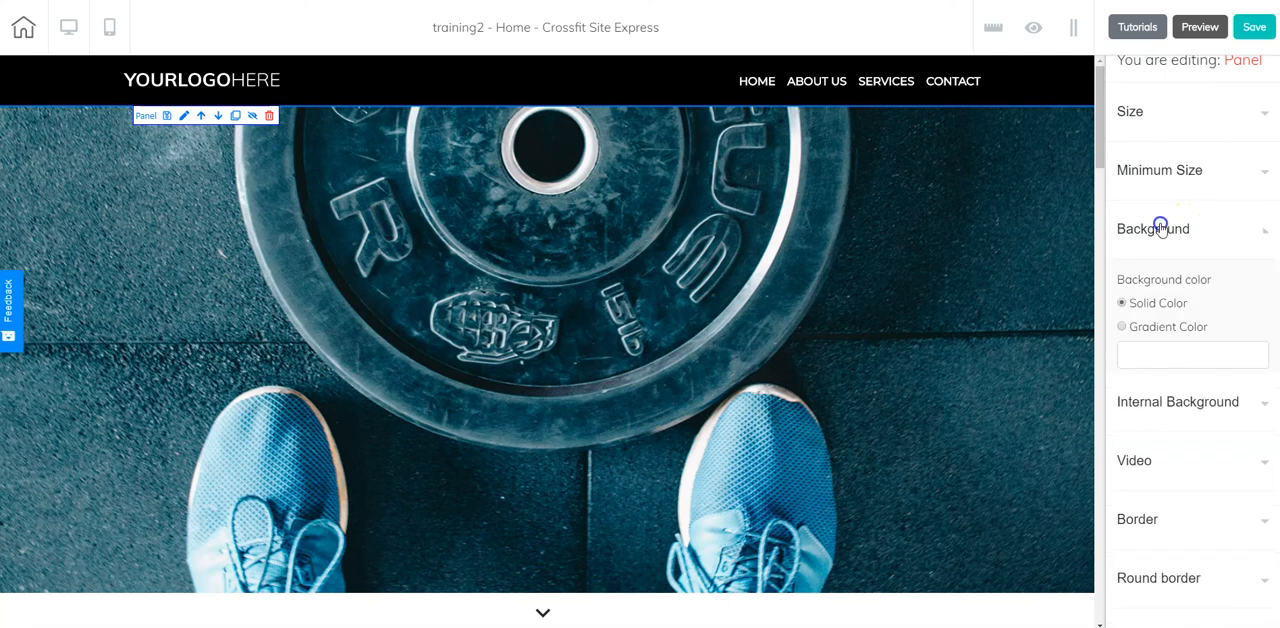
{"action": "left_click", "coordinate": [1173, 355]}
{"action": "left_click", "coordinate": [1245, 390]}
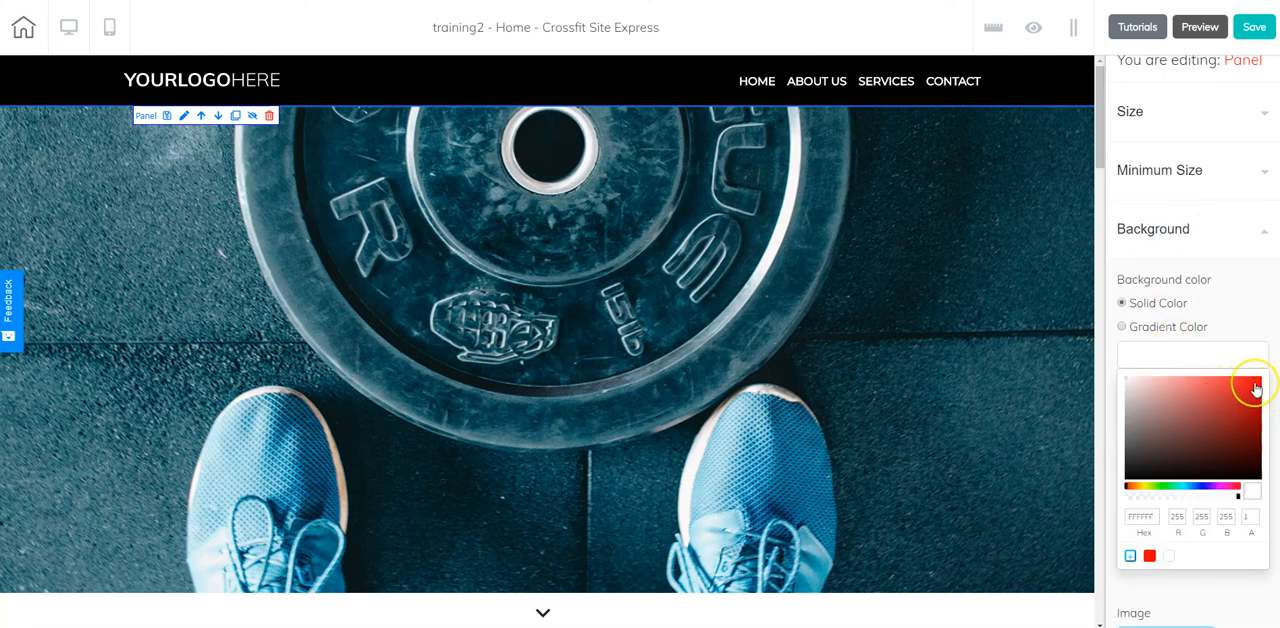
{"action": "left_click", "coordinate": [1254, 384]}
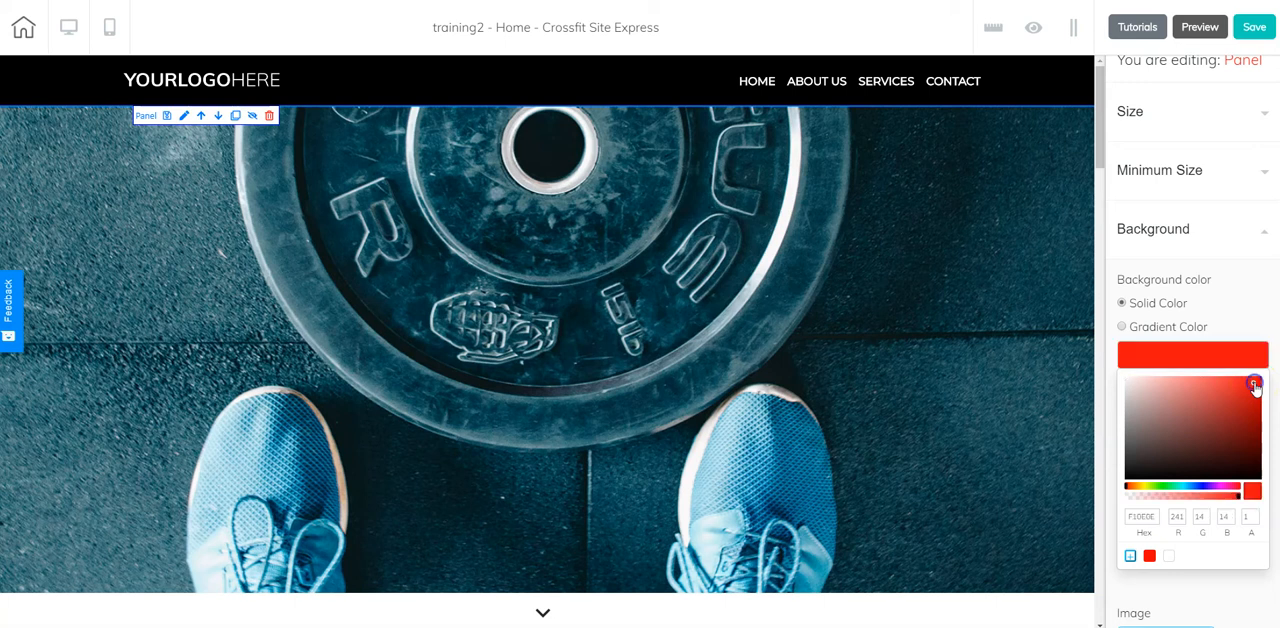
Delete the hero panel's background image.
{"action": "scroll", "coordinate": [1166, 300], "scroll_direction": "down", "scroll_amount": 5}
{"action": "scroll", "coordinate": [1174, 310], "scroll_direction": "down", "scroll_amount": 1}
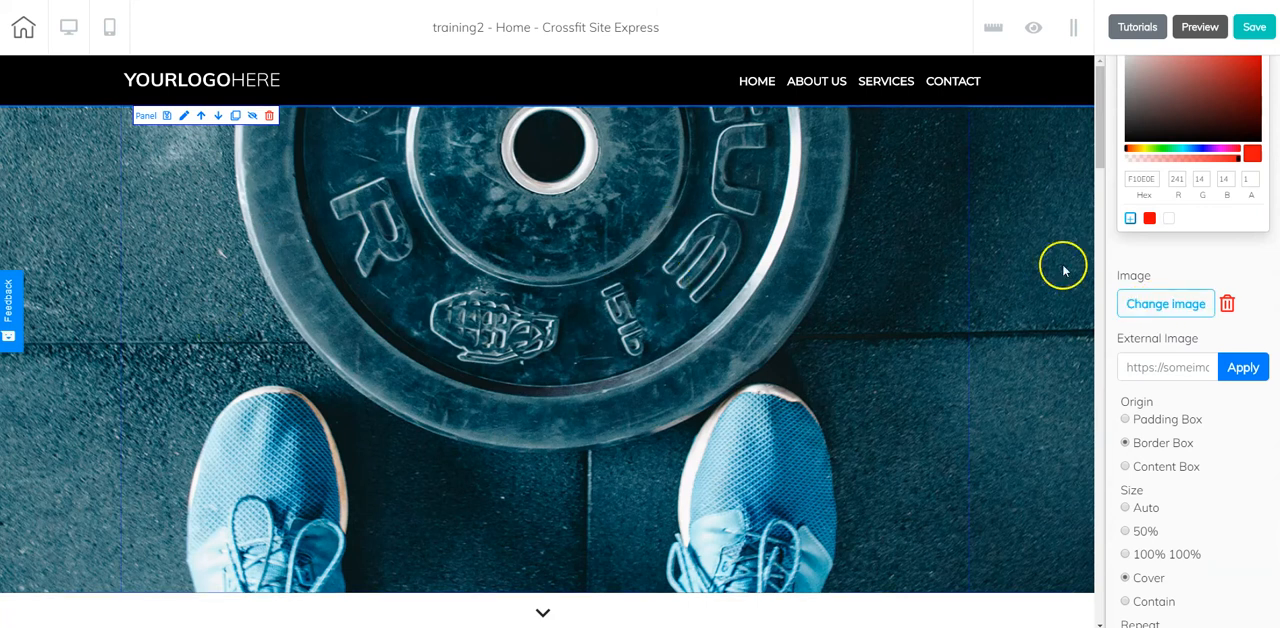
{"action": "left_click", "coordinate": [1228, 305]}
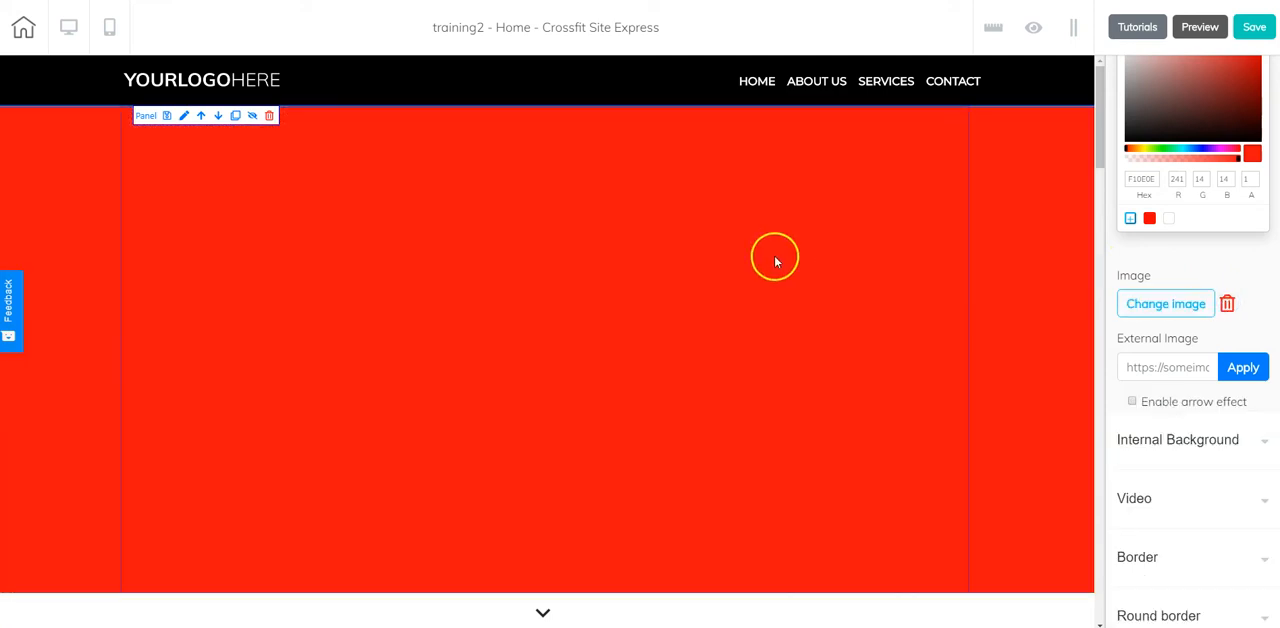
Try dark brown 3D2020 as the hero panel's solid background color, and set it back to a red, F00F0F.
{"action": "left_click_drag", "start_coordinate": [1163, 101], "coordinate": [1191, 123]}
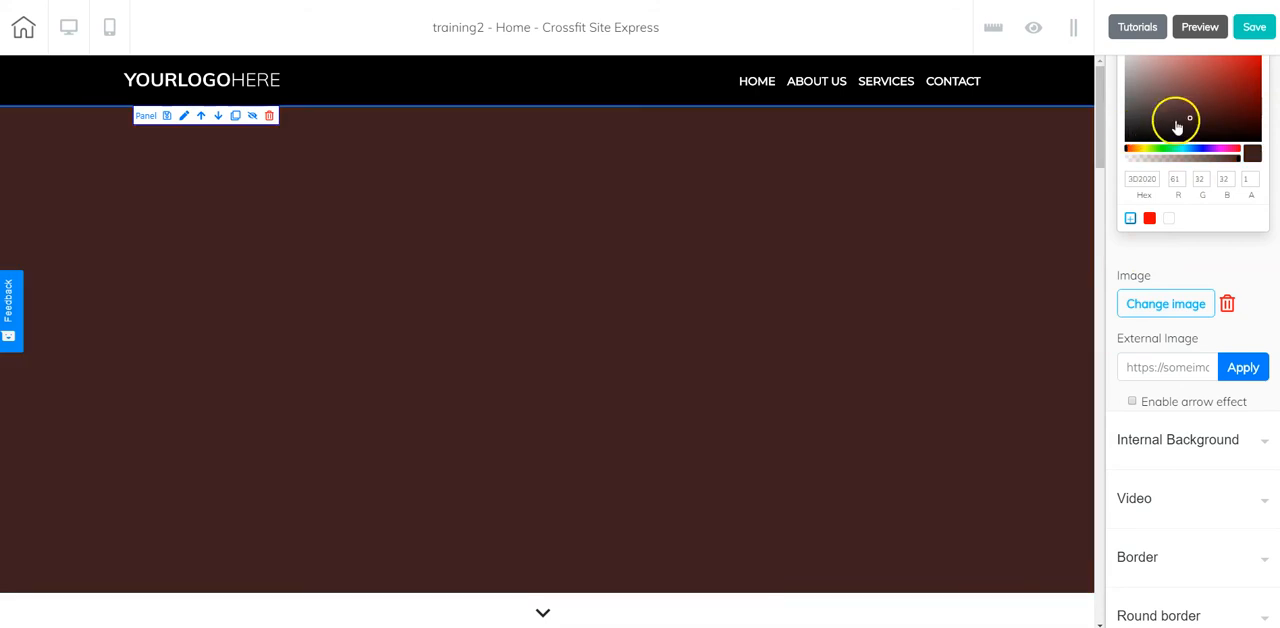
{"action": "scroll", "coordinate": [1234, 90], "scroll_direction": "up", "scroll_amount": 2}
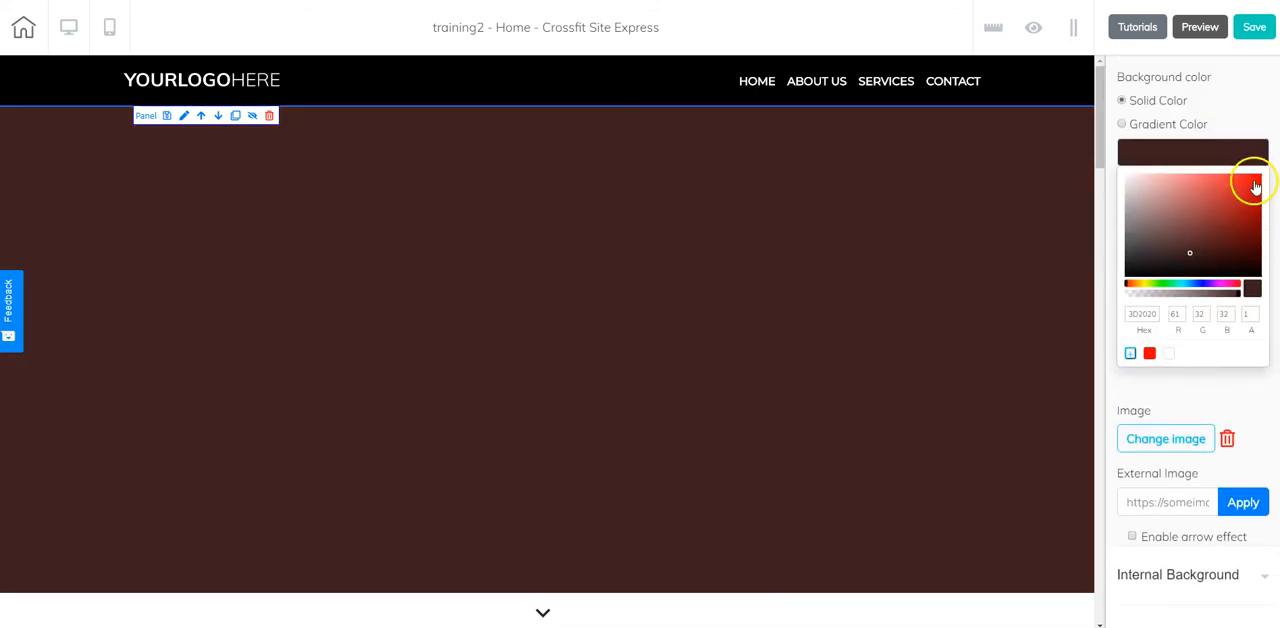
{"action": "left_click", "coordinate": [1254, 184]}
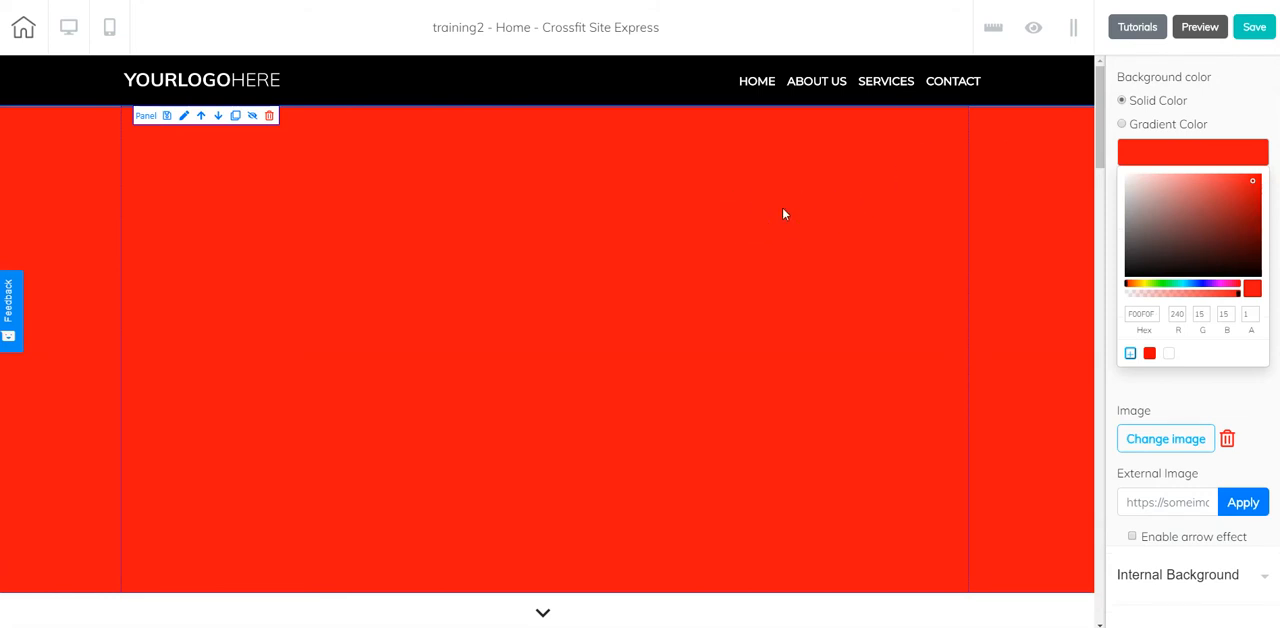
Add the 01234training_color video from the media library as the hero panel's background.
{"action": "scroll", "coordinate": [1151, 260], "scroll_direction": "down", "scroll_amount": 5}
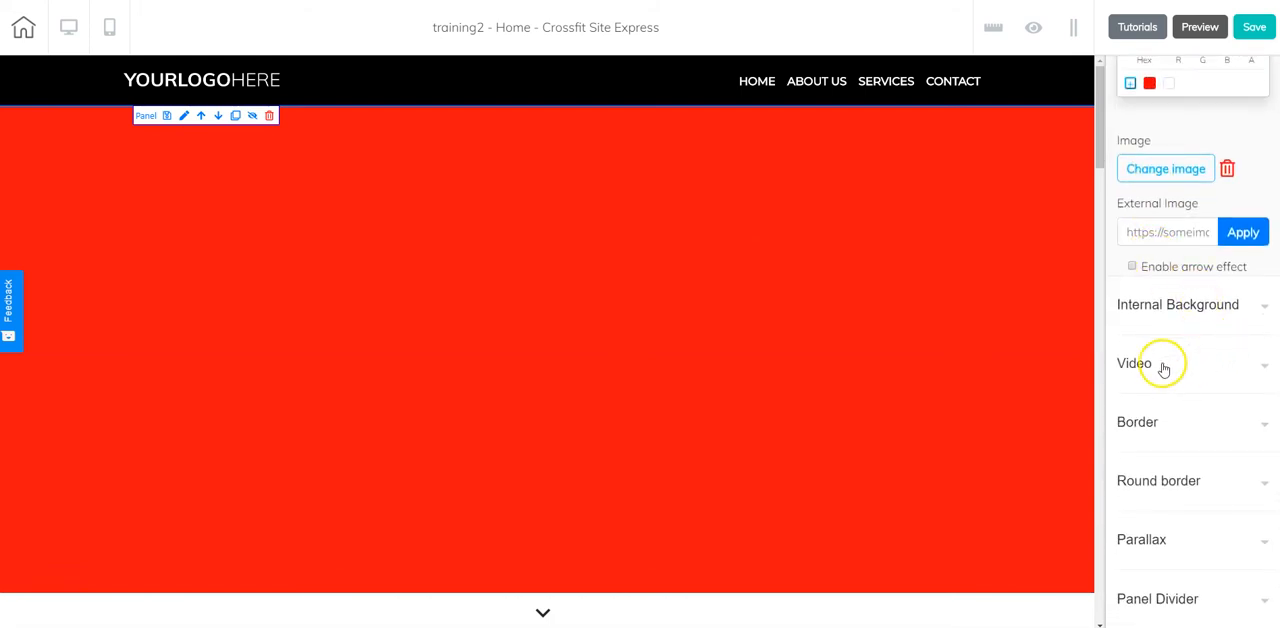
{"action": "left_click", "coordinate": [1163, 367]}
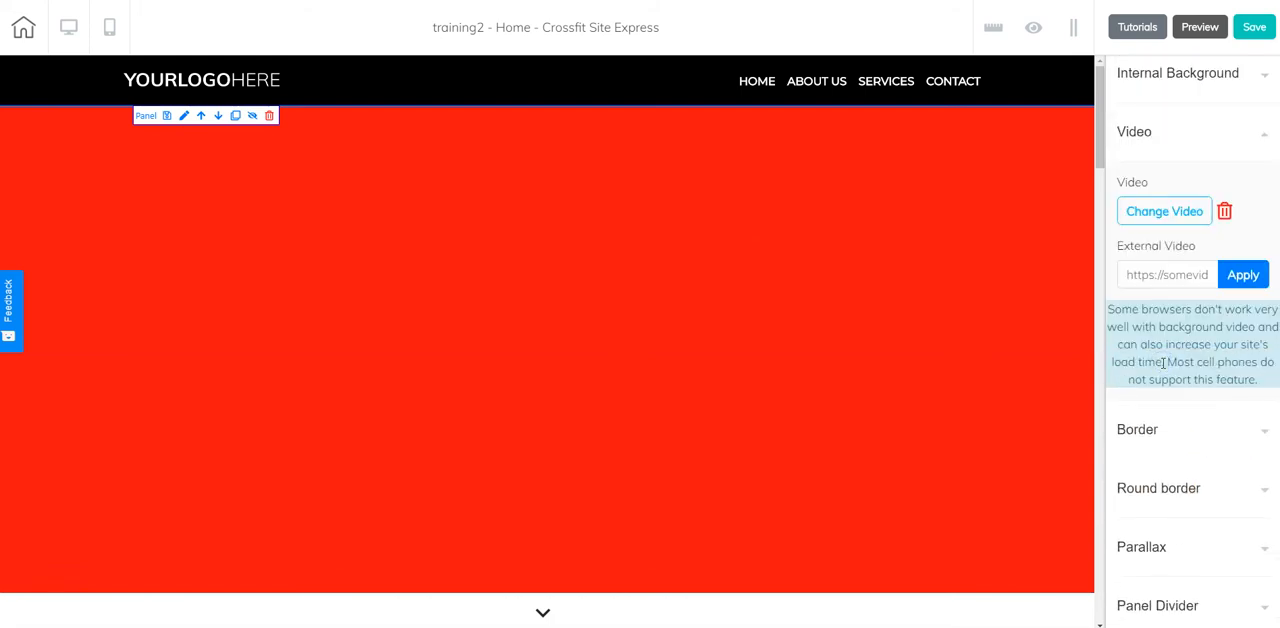
{"action": "left_click", "coordinate": [1175, 214]}
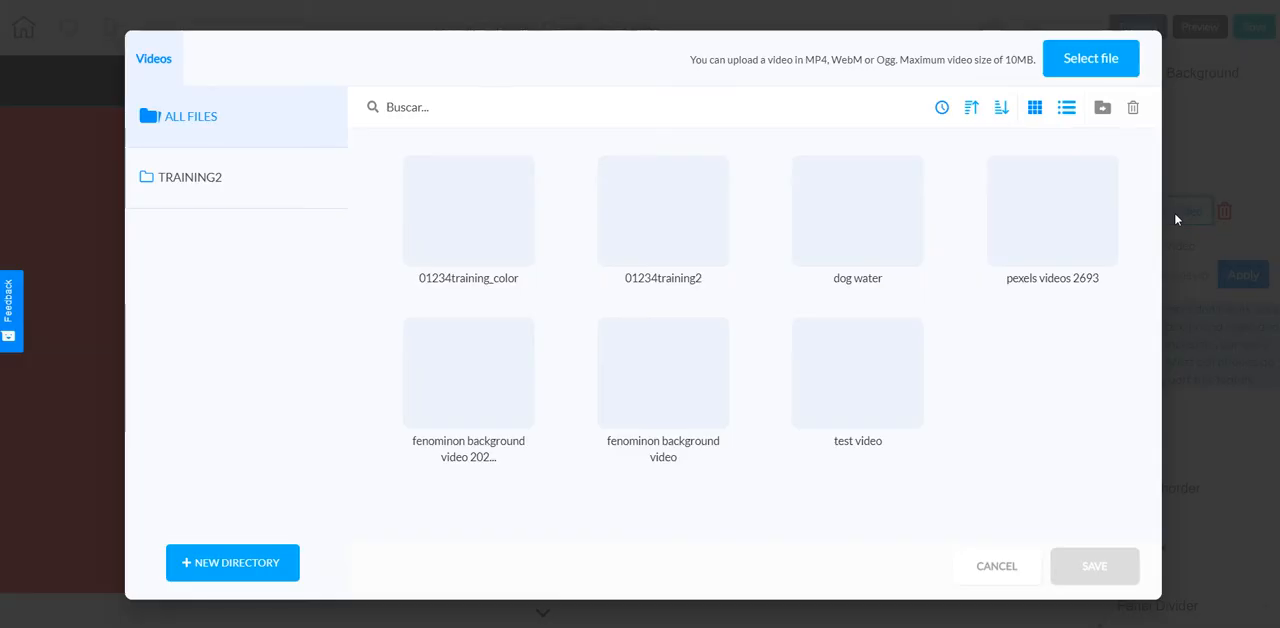
{"action": "left_click", "coordinate": [452, 178]}
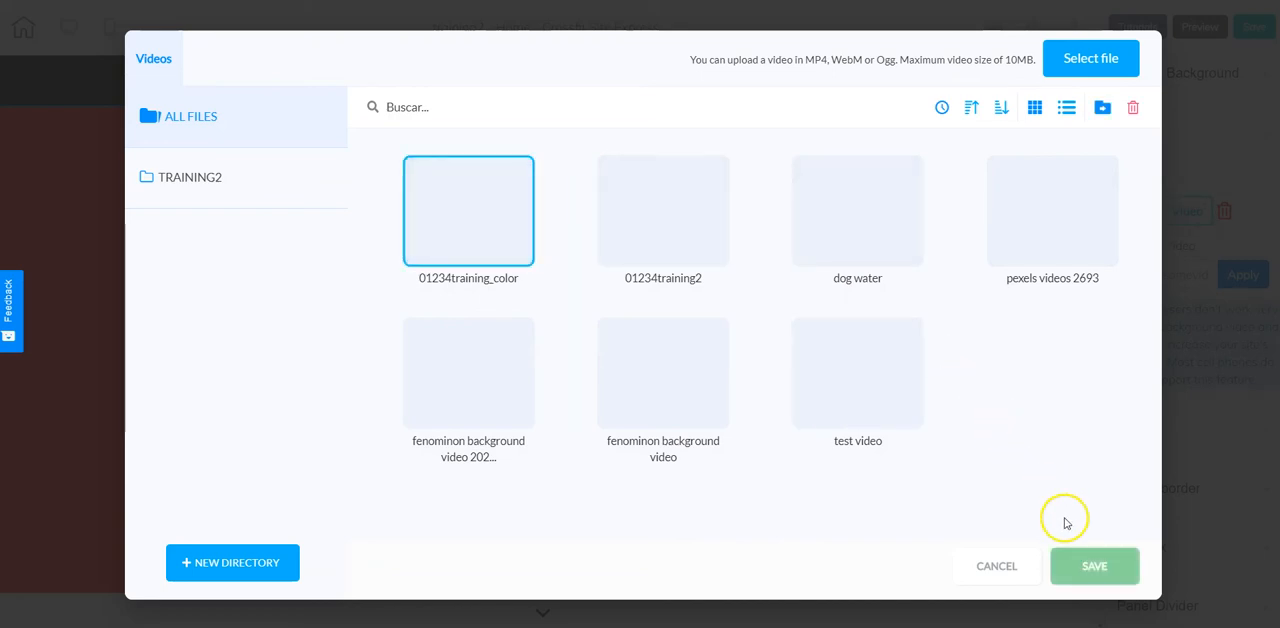
{"action": "left_click", "coordinate": [1088, 560]}
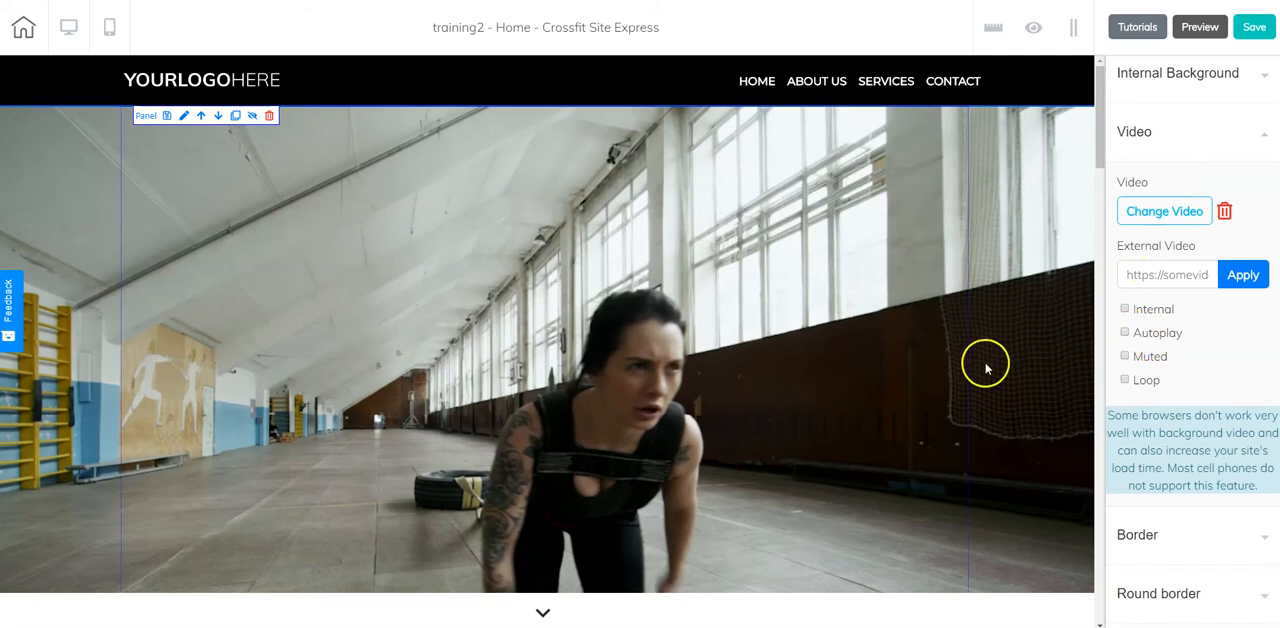
Enable Autoplay, Muted and Loop for the hero panel's background video.
{"action": "left_click", "coordinate": [1125, 333]}
{"action": "left_click", "coordinate": [1124, 356]}
{"action": "left_click", "coordinate": [1124, 380]}
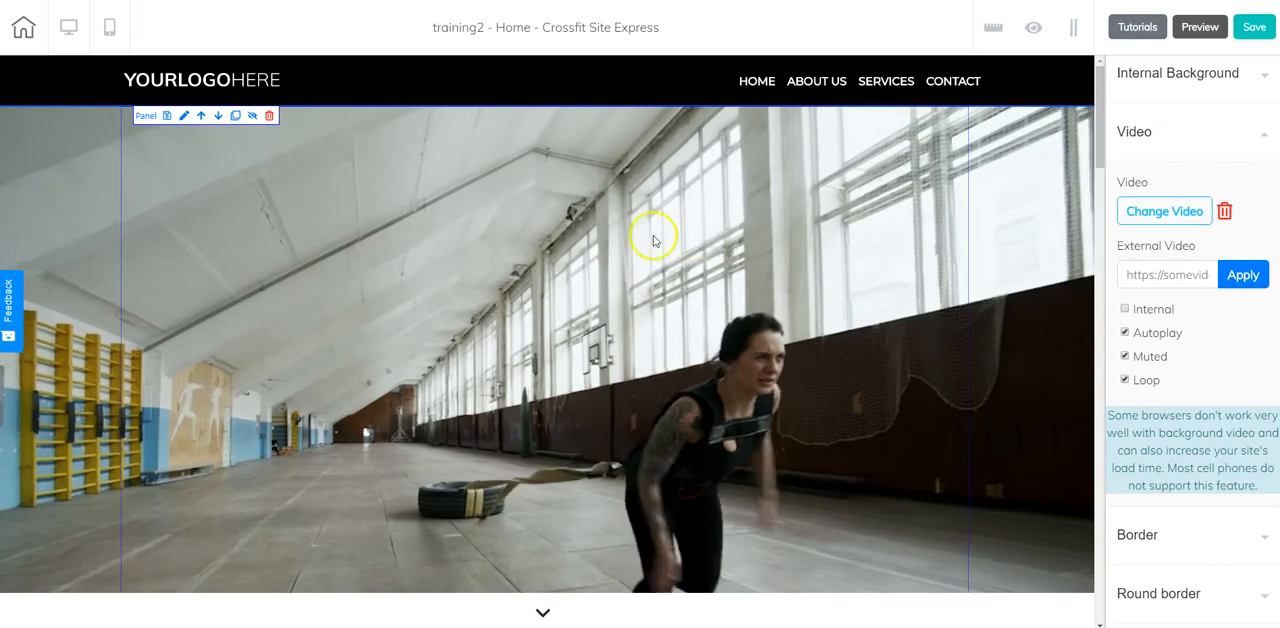
{"action": "scroll", "coordinate": [395, 385], "scroll_direction": "down", "scroll_amount": 3}
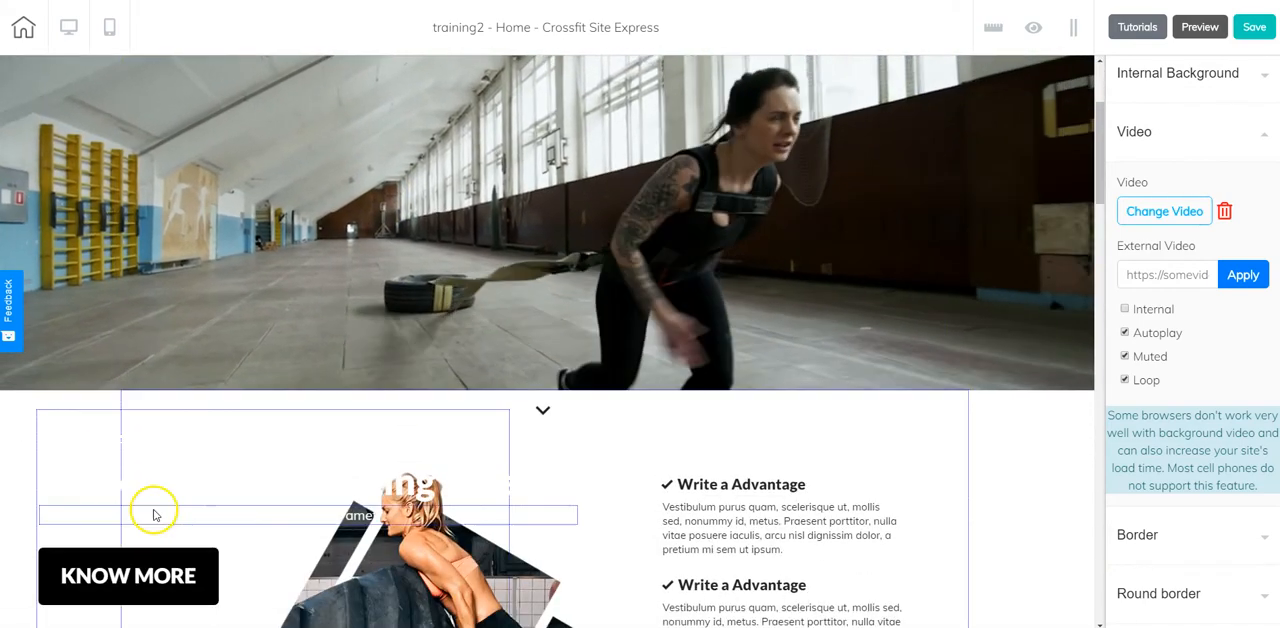
Move the box with the title text and KNOW MORE button up into the hero panel, over the background video.
{"action": "left_click_drag", "start_coordinate": [209, 409], "coordinate": [394, 180]}
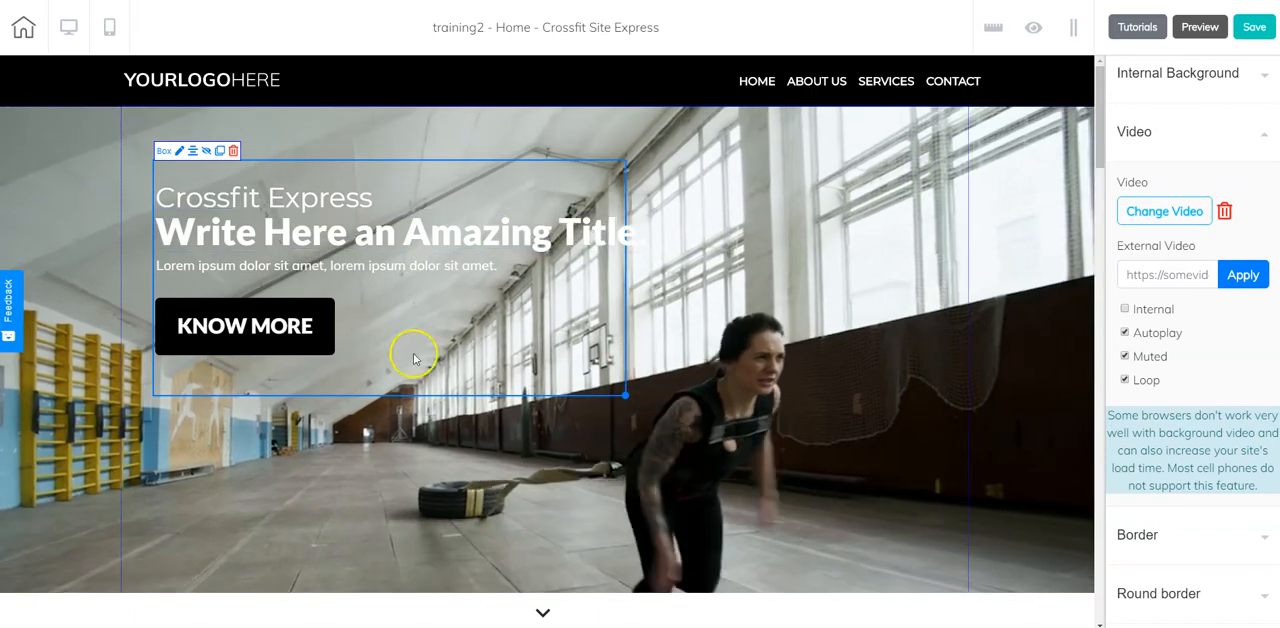
{"action": "left_click", "coordinate": [782, 156]}
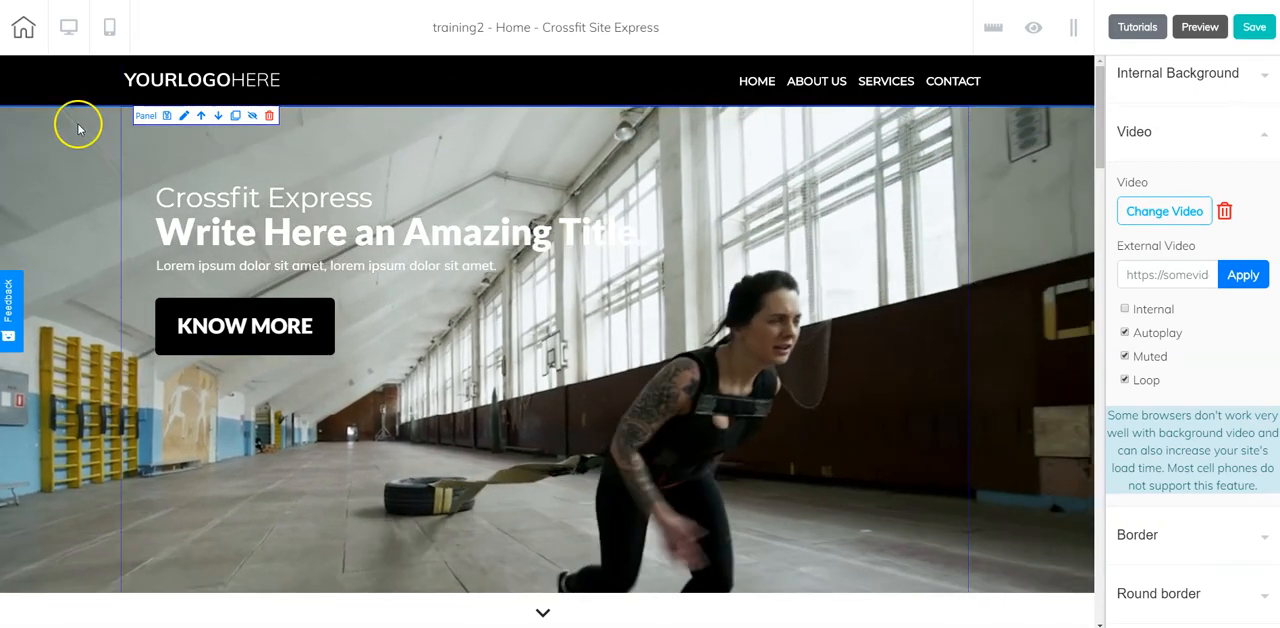
Examine the home page's mobile layout from the hero panel down to the footer, and return to the desktop layout.
{"action": "left_click", "coordinate": [108, 31]}
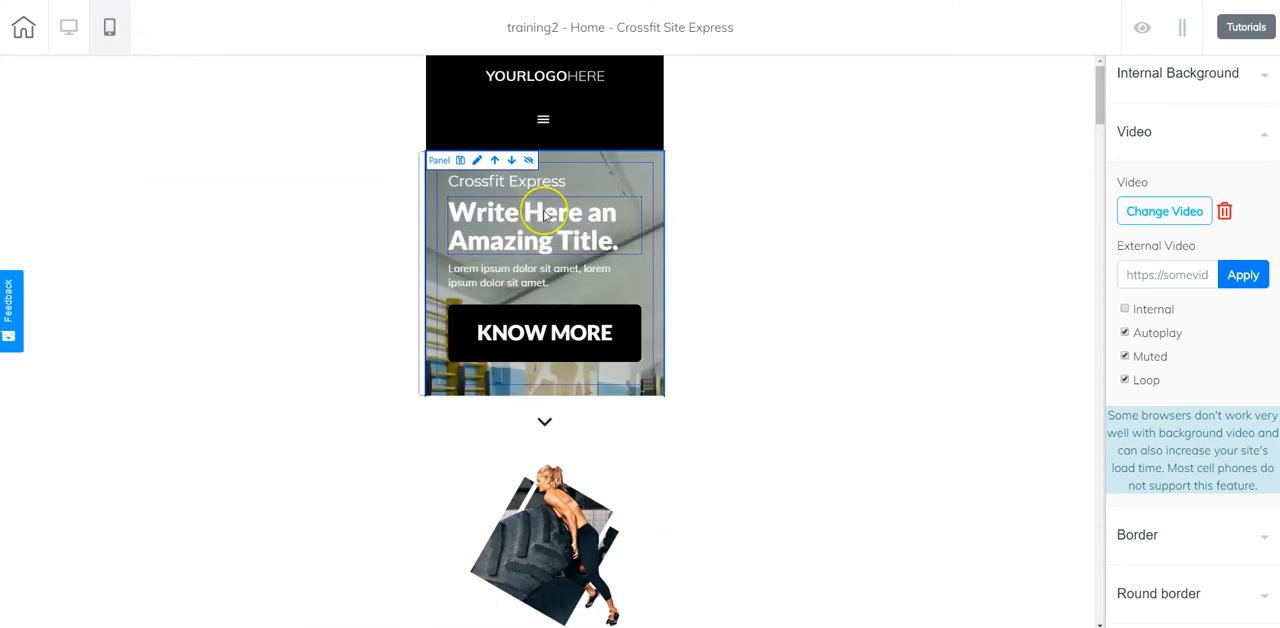
{"action": "scroll", "coordinate": [522, 222], "scroll_direction": "down", "scroll_amount": 5}
{"action": "scroll", "coordinate": [545, 215], "scroll_direction": "down", "scroll_amount": 6}
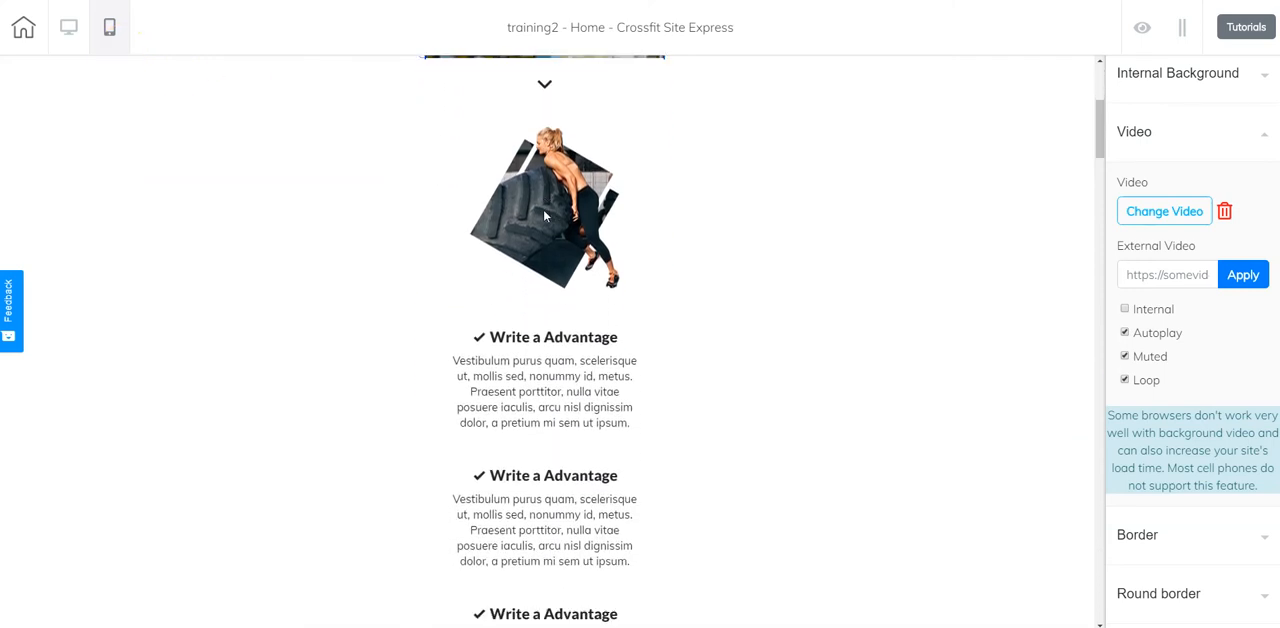
{"action": "scroll", "coordinate": [545, 215], "scroll_direction": "down", "scroll_amount": 8}
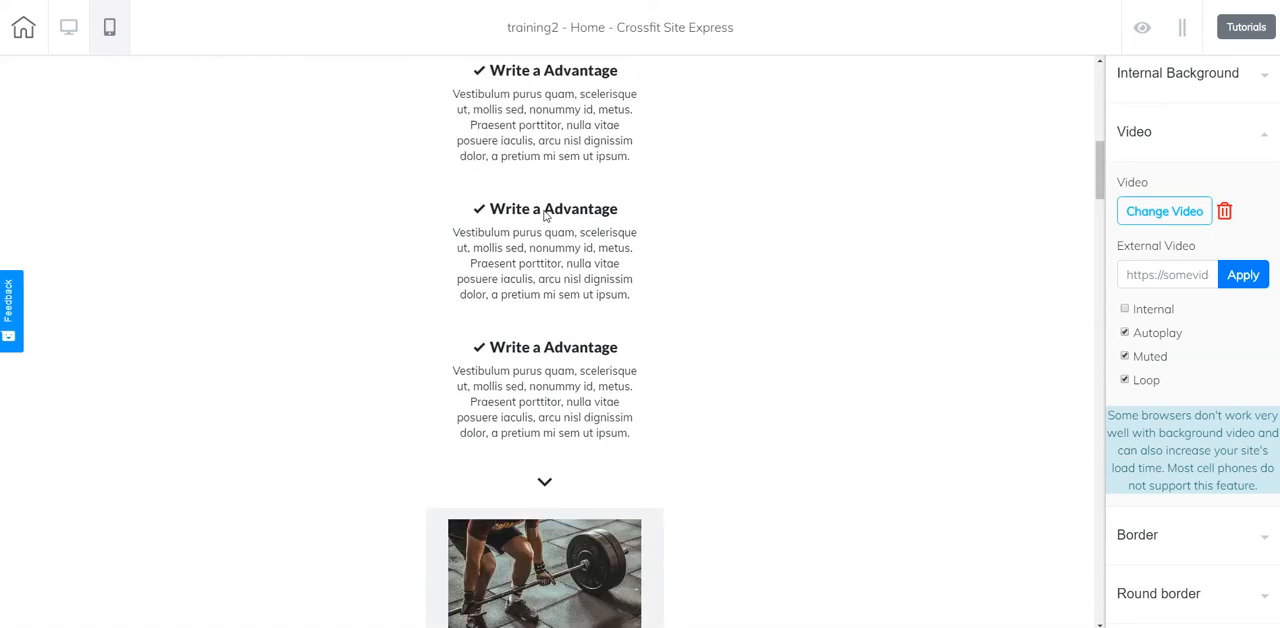
{"action": "scroll", "coordinate": [545, 215], "scroll_direction": "down", "scroll_amount": 12}
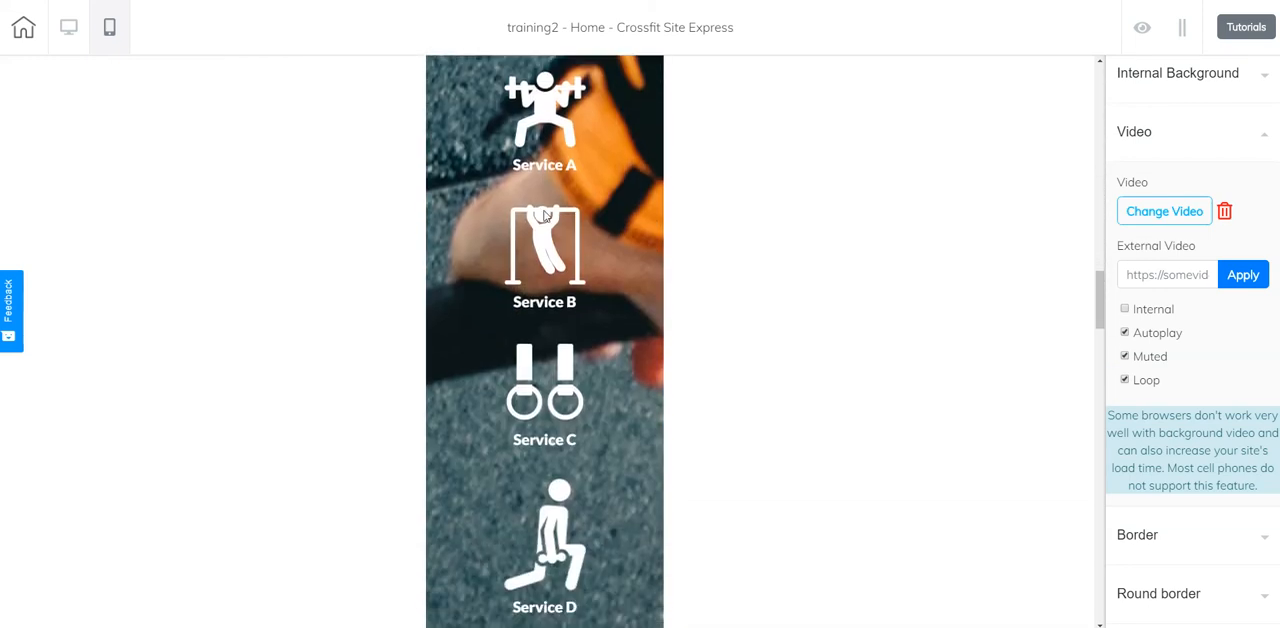
{"action": "scroll", "coordinate": [545, 215], "scroll_direction": "down", "scroll_amount": 12}
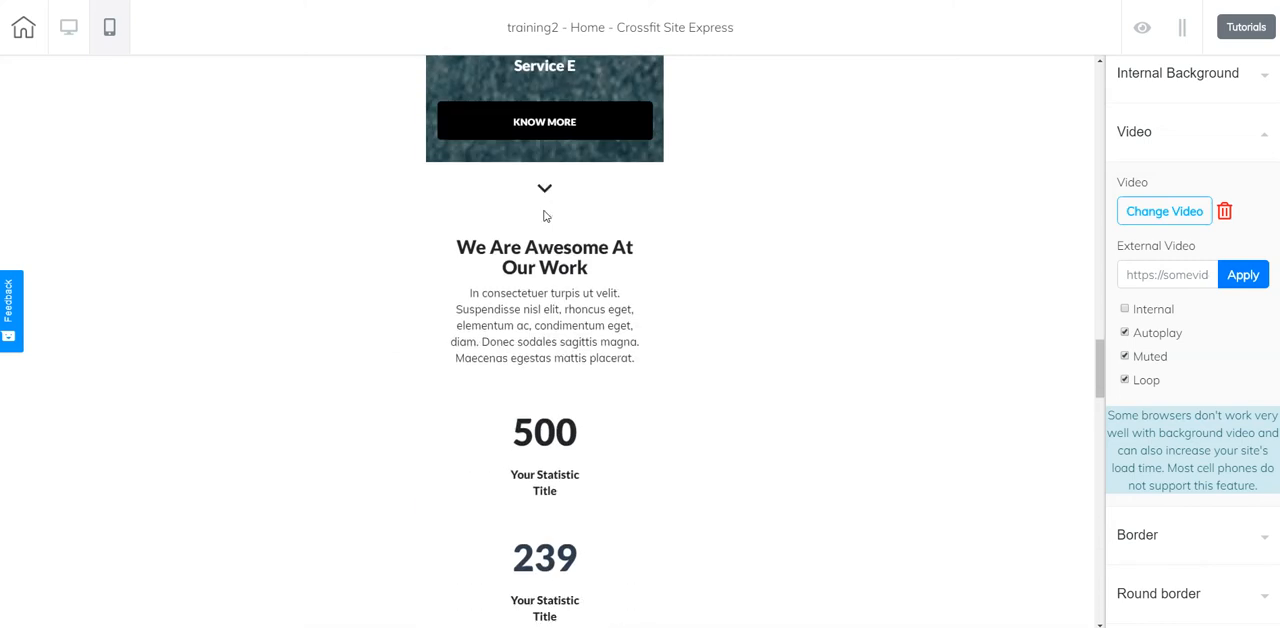
{"action": "scroll", "coordinate": [545, 215], "scroll_direction": "down", "scroll_amount": 20}
{"action": "scroll", "coordinate": [545, 215], "scroll_direction": "down", "scroll_amount": 17}
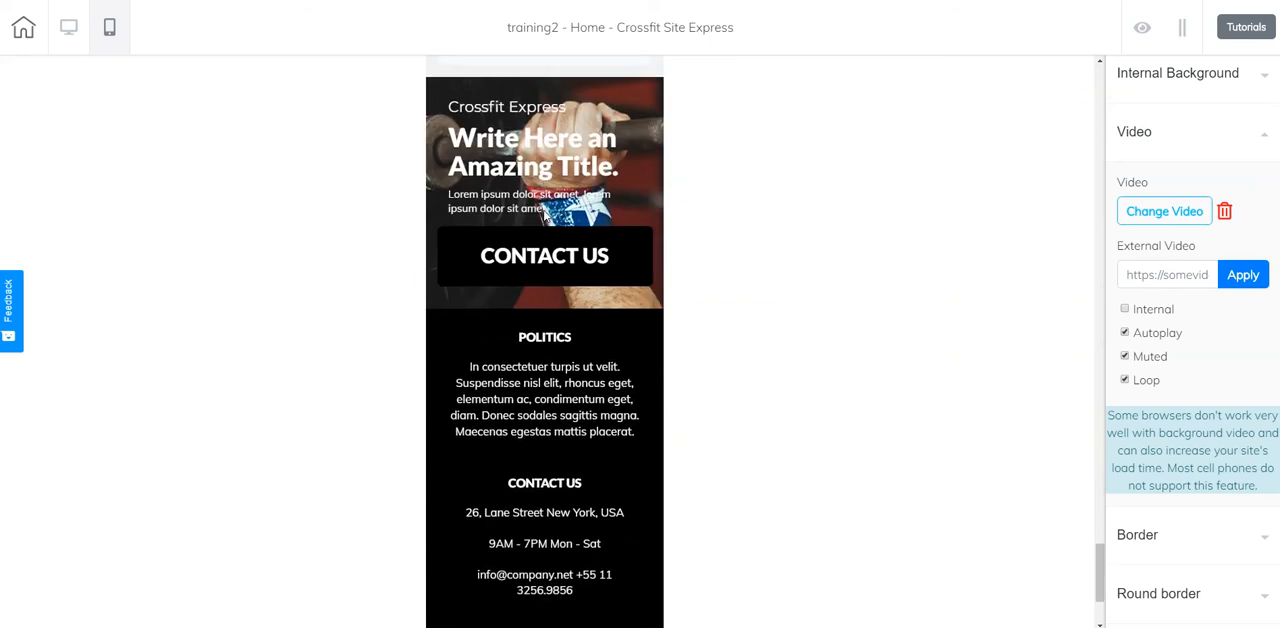
{"action": "scroll", "coordinate": [545, 213], "scroll_direction": "down", "scroll_amount": 4}
{"action": "scroll", "coordinate": [545, 213], "scroll_direction": "up", "scroll_amount": 16}
{"action": "scroll", "coordinate": [545, 215], "scroll_direction": "up", "scroll_amount": 20}
{"action": "scroll", "coordinate": [545, 216], "scroll_direction": "up", "scroll_amount": 15}
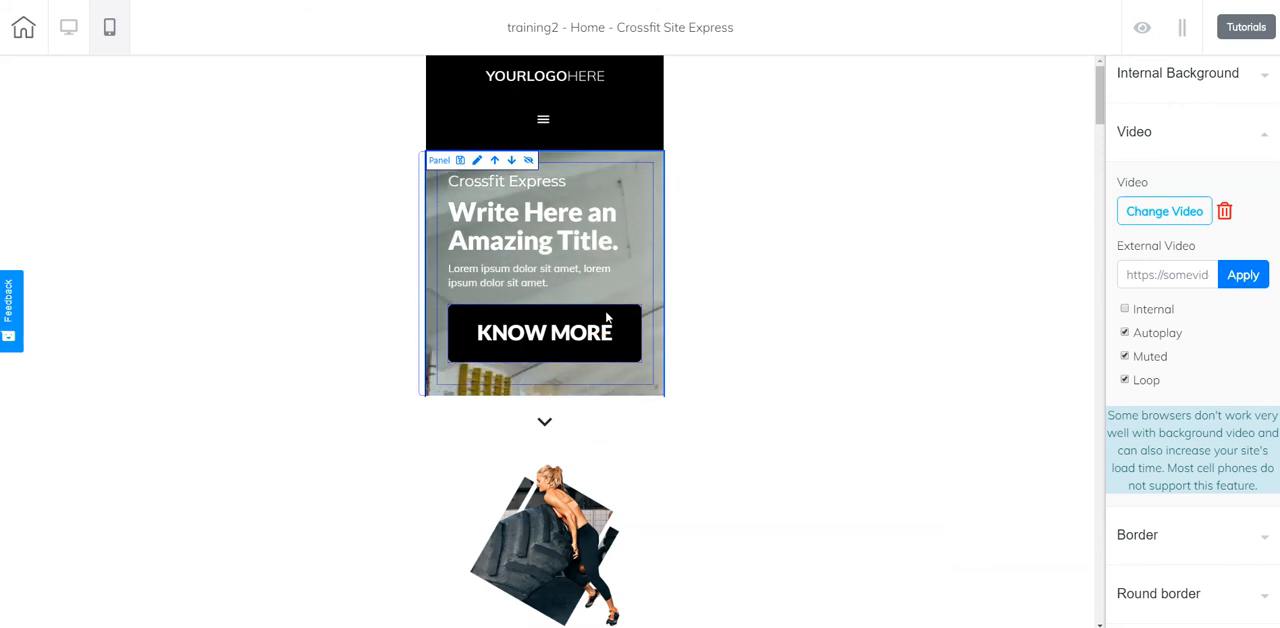
{"action": "left_click", "coordinate": [69, 31]}
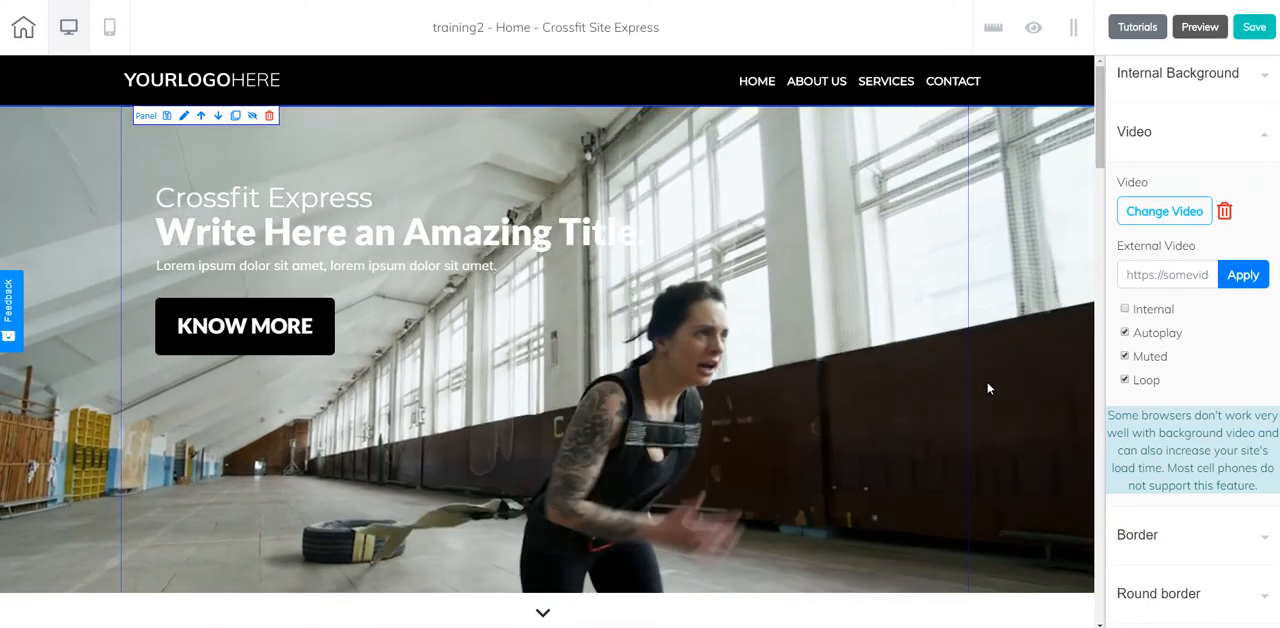
Replace the hero panel's background video with 01234training2 from the media library.
{"action": "left_click", "coordinate": [1131, 212]}
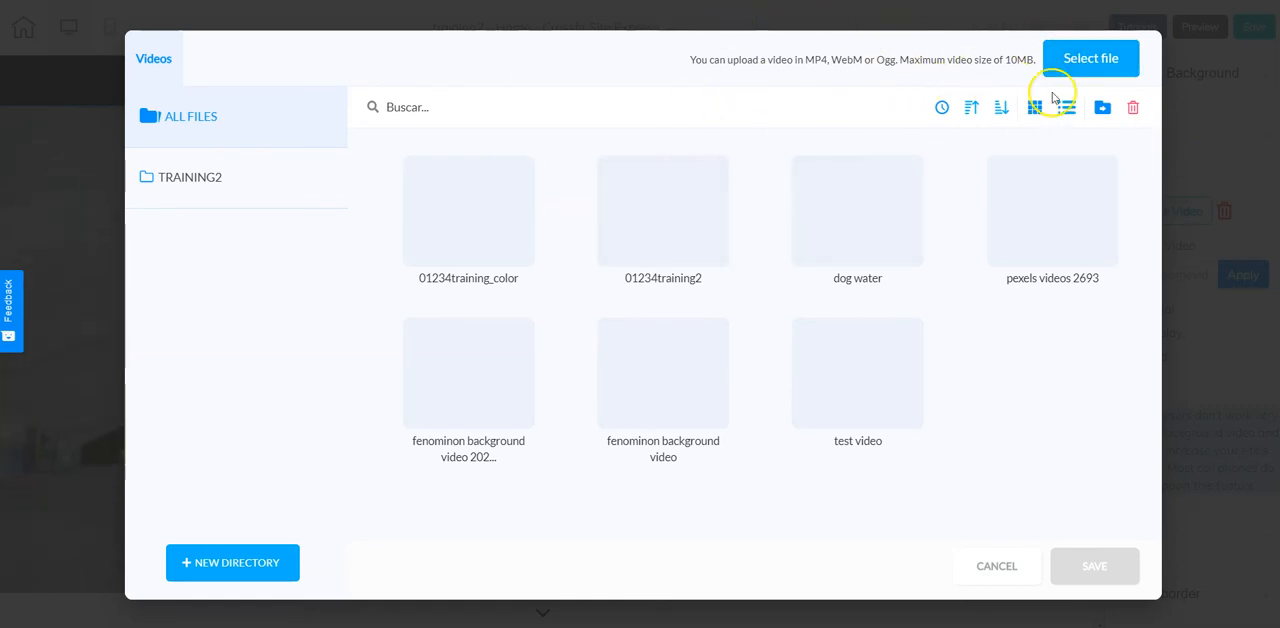
{"action": "mouse_move", "coordinate": [651, 212]}
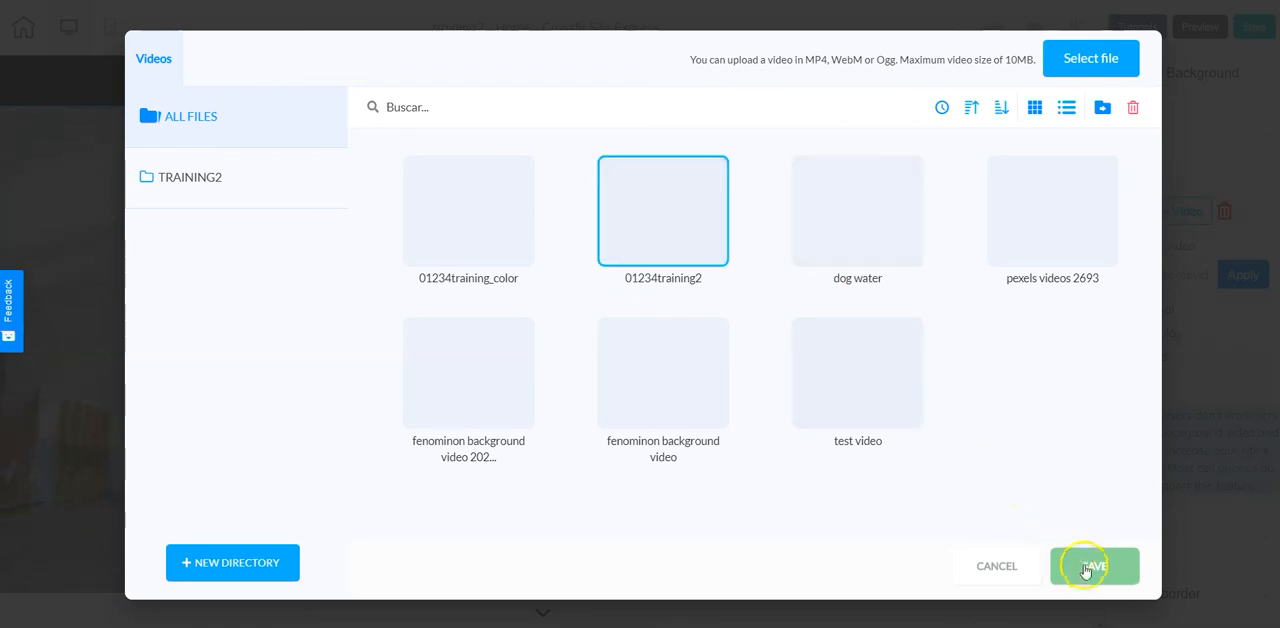
{"action": "left_click", "coordinate": [1094, 567]}
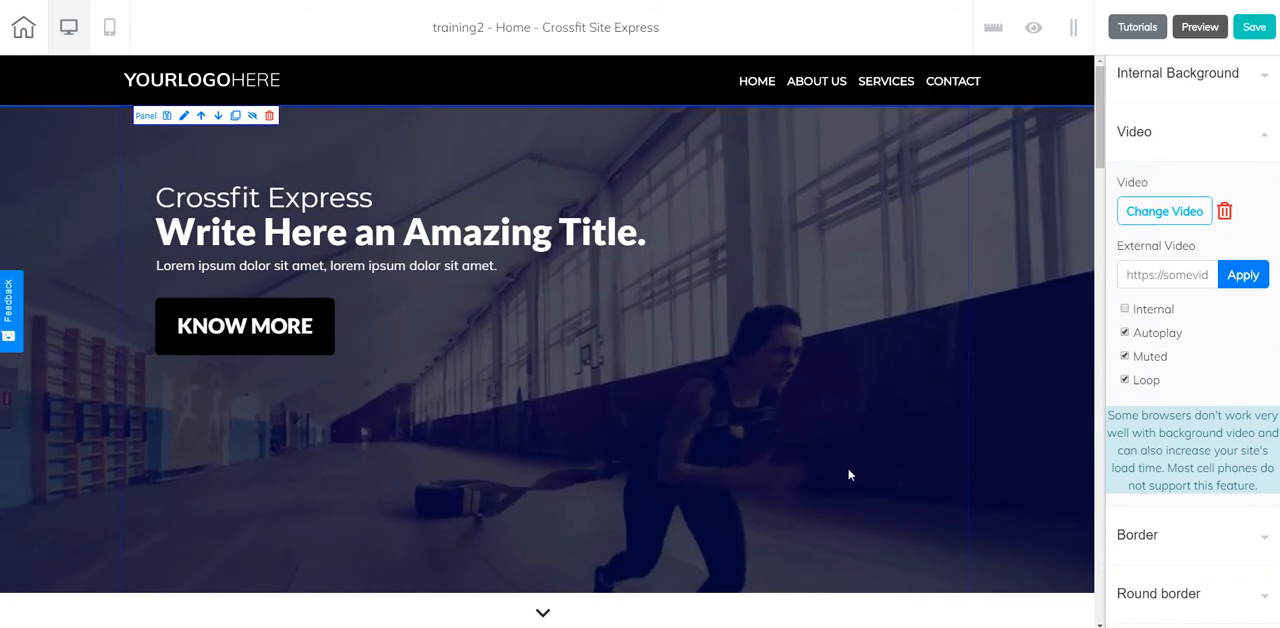
{"action": "left_click", "coordinate": [883, 470]}
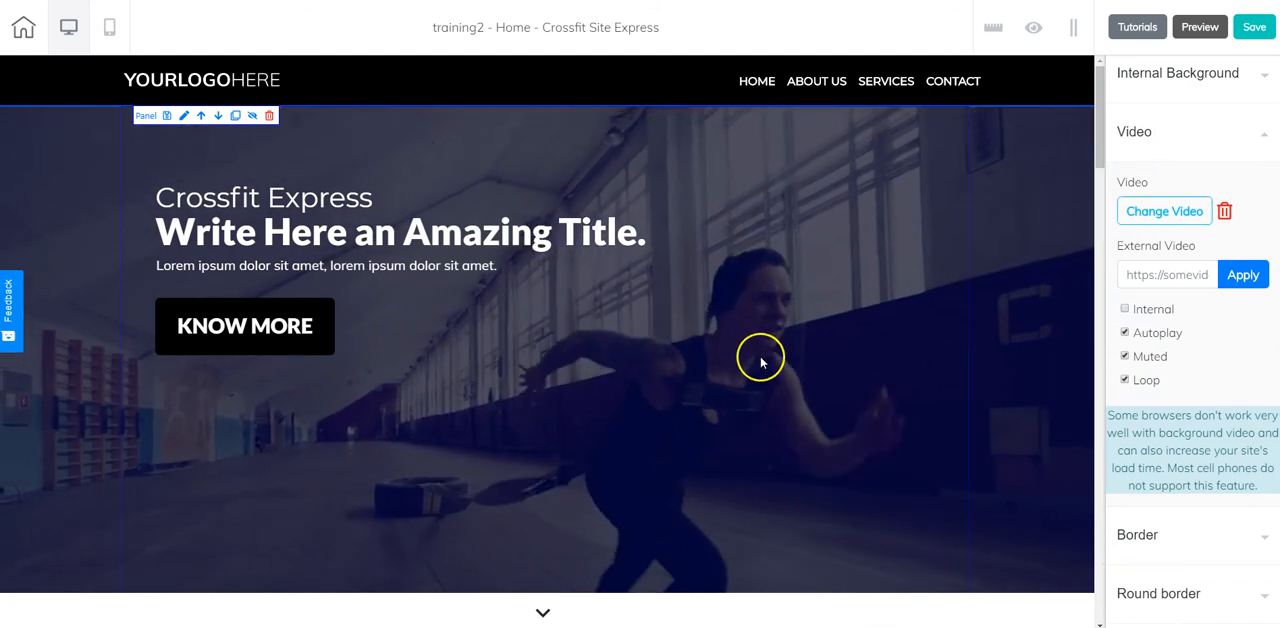
{"action": "scroll", "coordinate": [757, 357], "scroll_direction": "down", "scroll_amount": 2}
{"action": "scroll", "coordinate": [749, 380], "scroll_direction": "up", "scroll_amount": 2}
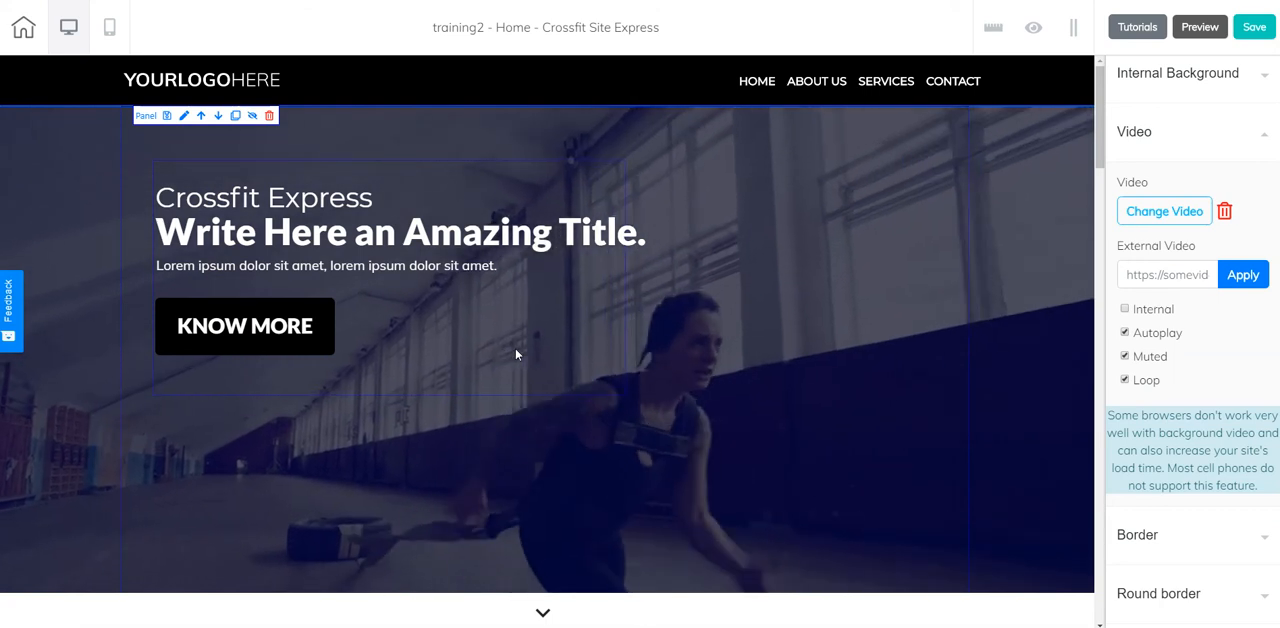
{"action": "left_click", "coordinate": [723, 360]}
{"action": "scroll", "coordinate": [776, 373], "scroll_direction": "down", "scroll_amount": 1}
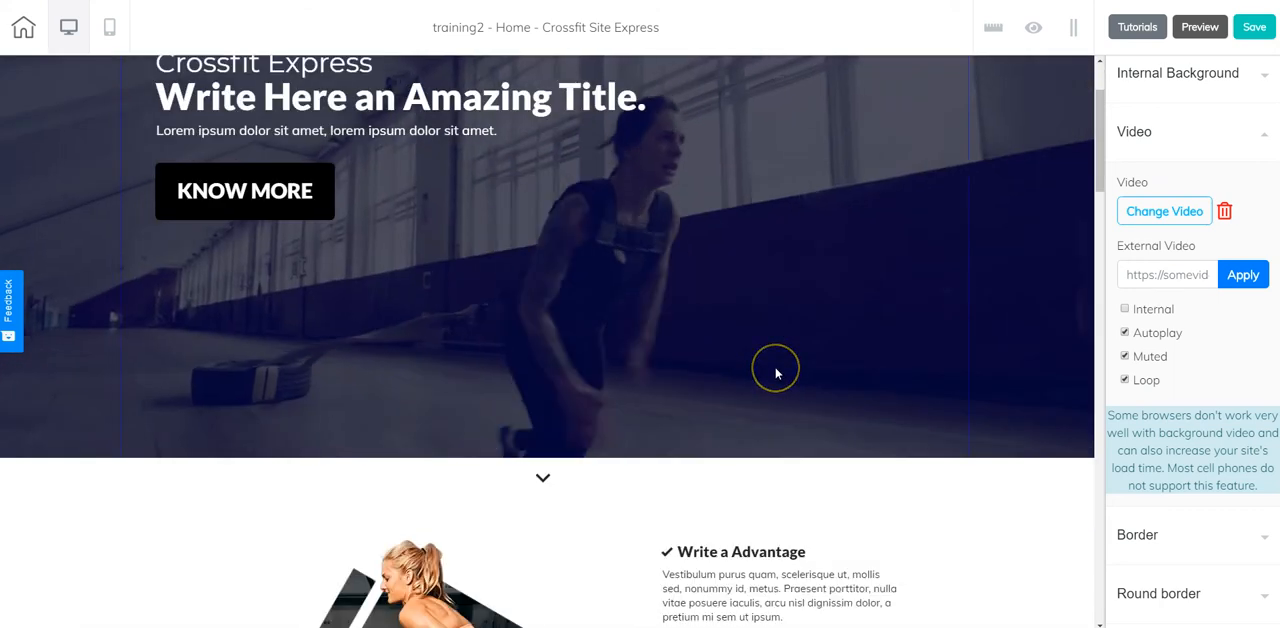
{"action": "scroll", "coordinate": [776, 373], "scroll_direction": "down", "scroll_amount": 1}
{"action": "scroll", "coordinate": [776, 373], "scroll_direction": "up", "scroll_amount": 2}
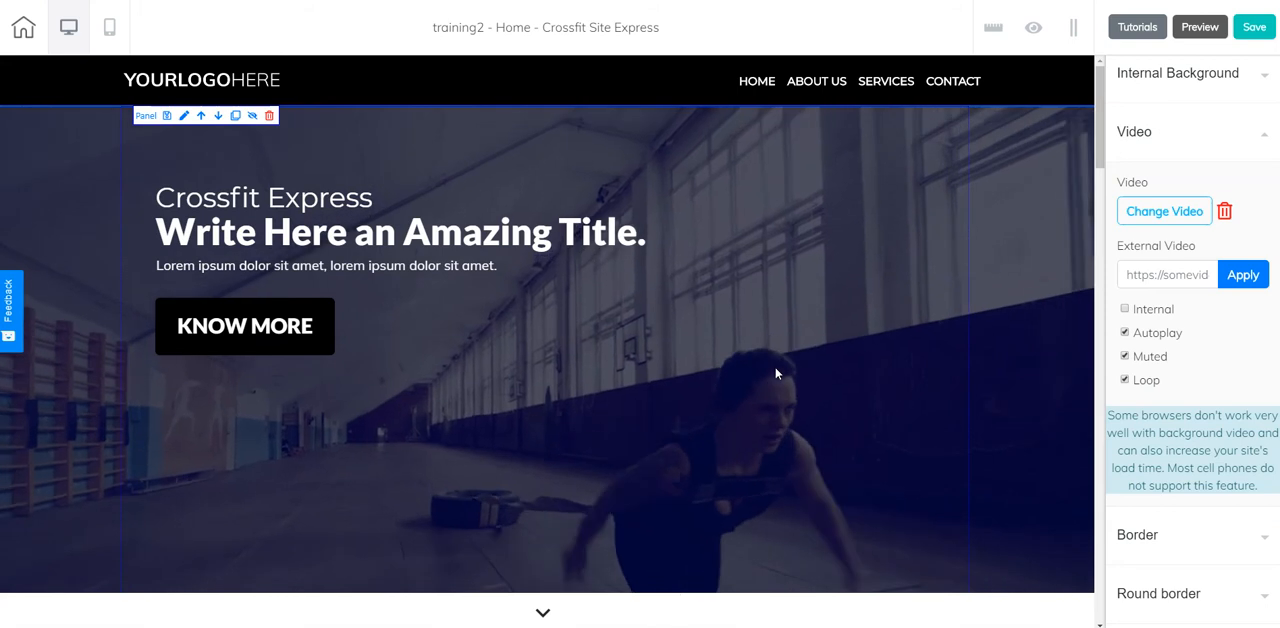